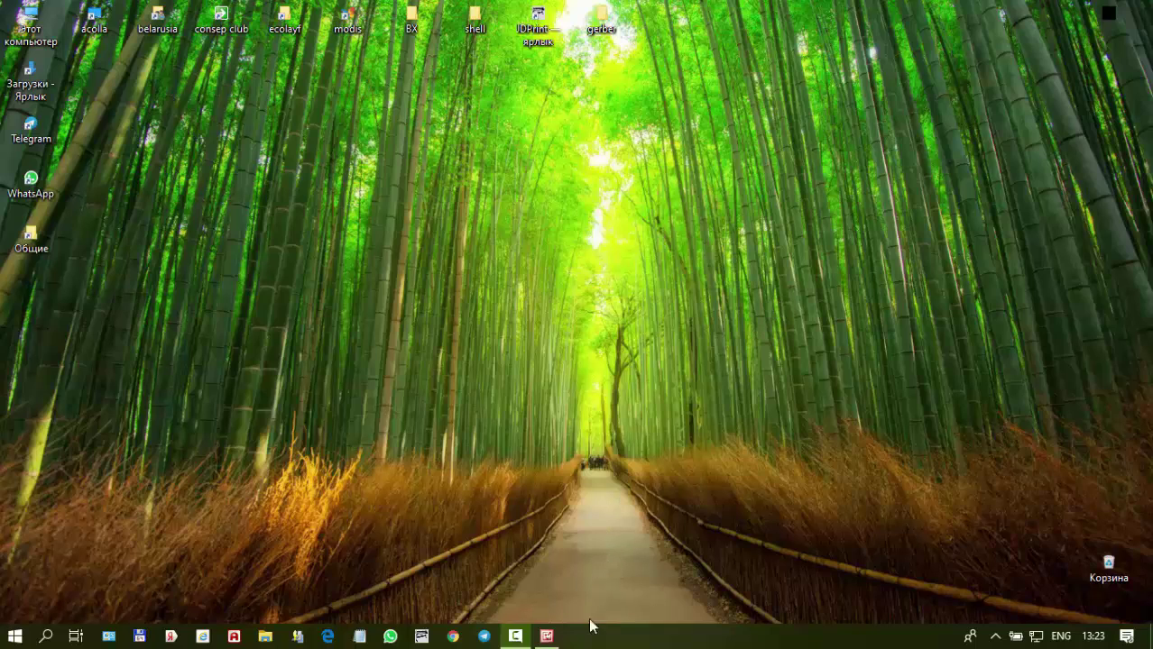
- View the keyboard picture with the Prt Sc key marked in the open image viewer, and close it
mouse_move(547, 636)
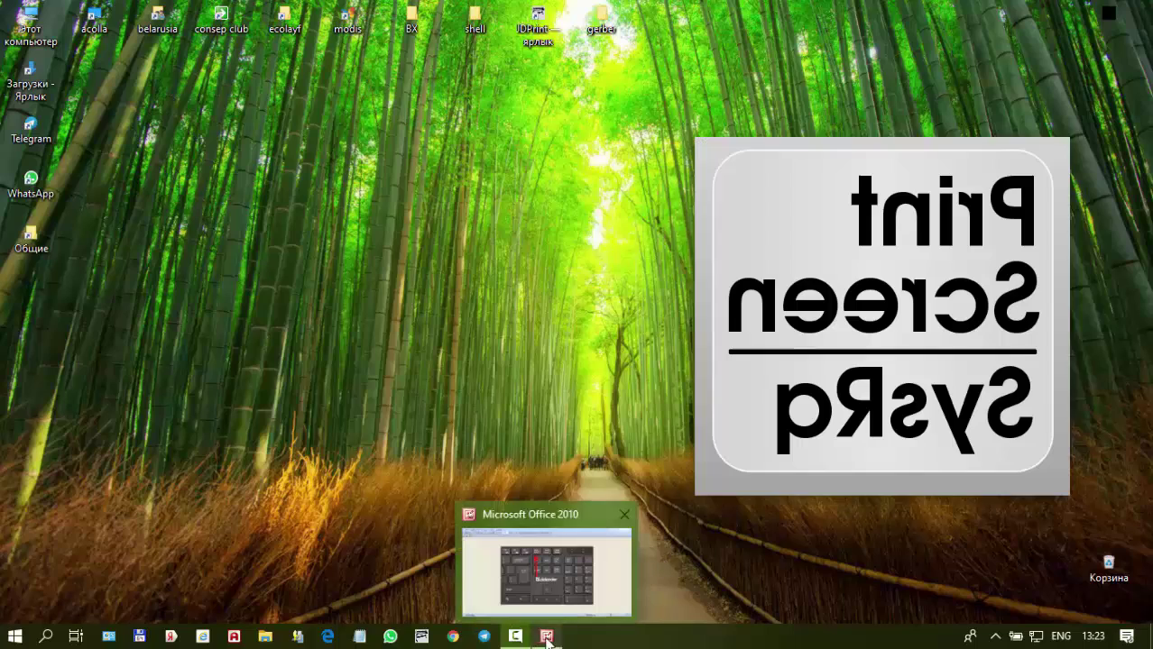
left_click(586, 551)
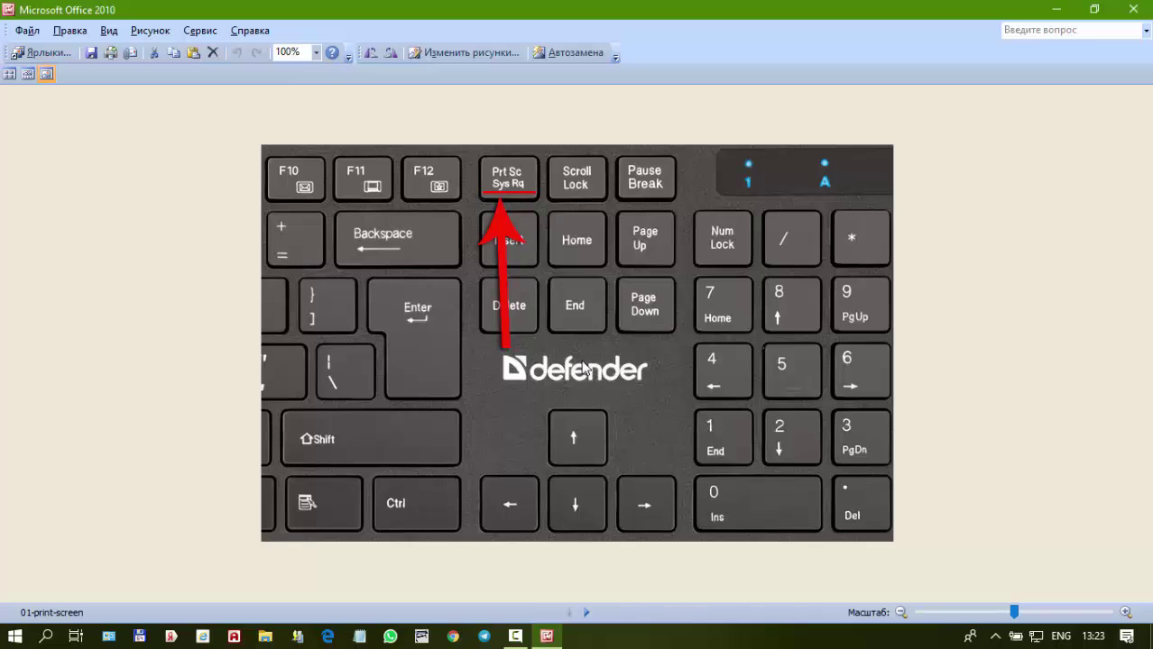
left_click(1133, 9)
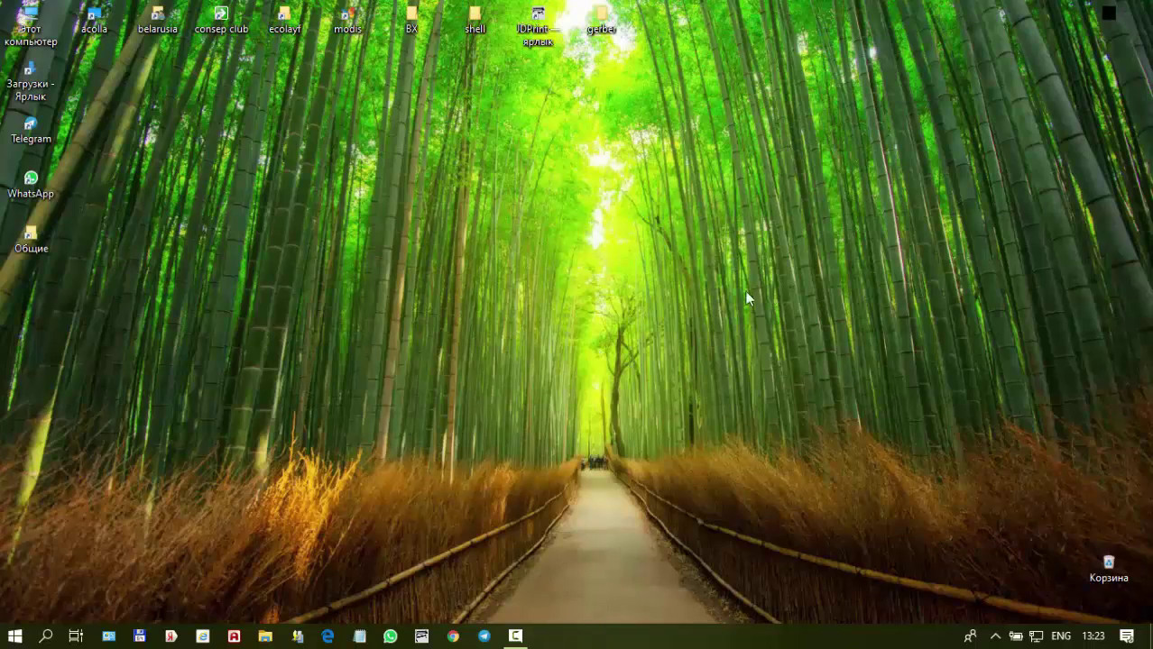
- Find Paint by searching for "PAI", launch it, and paste the captured desktop screenshot onto the canvas
left_click(45, 637)
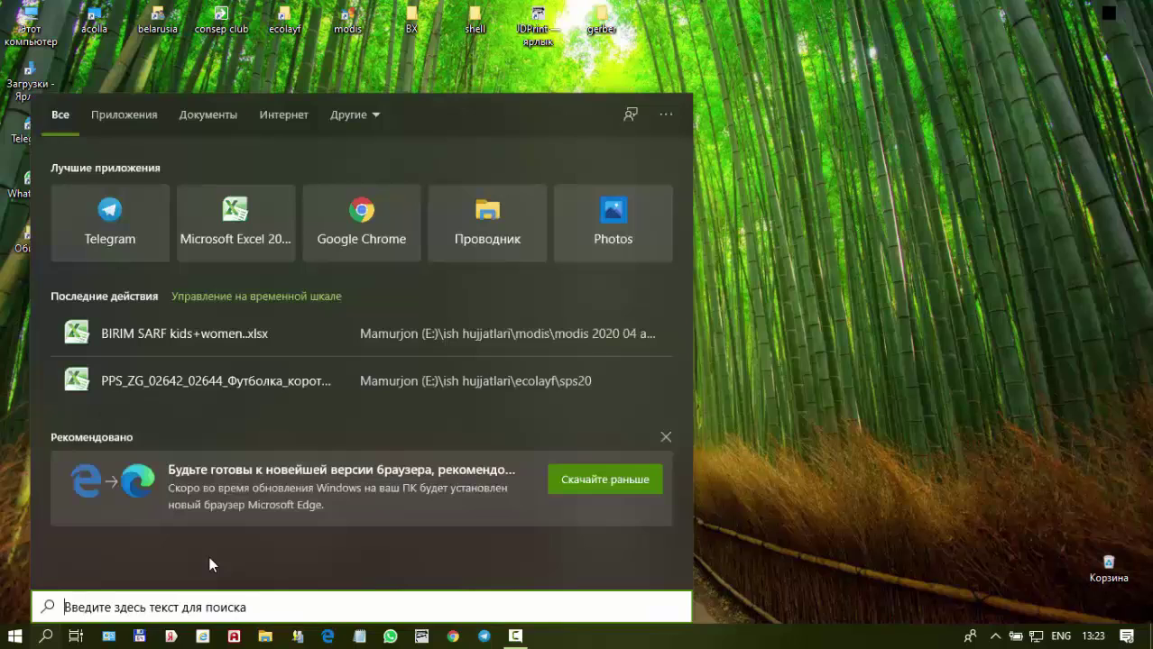
type("PAI")
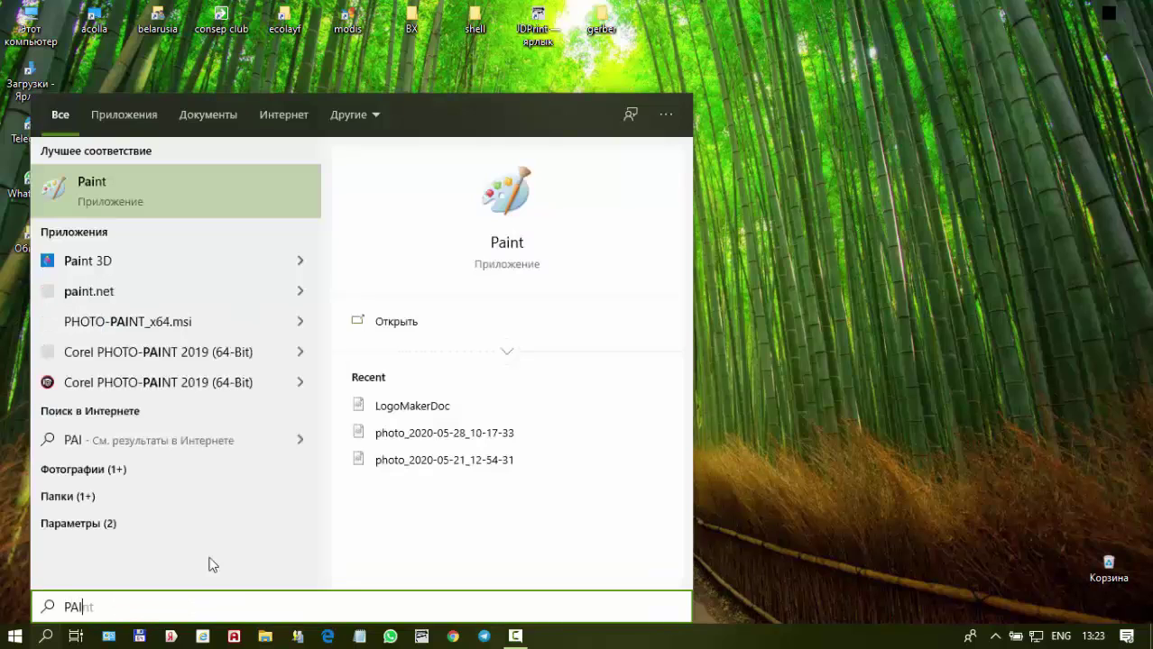
left_click(206, 186)
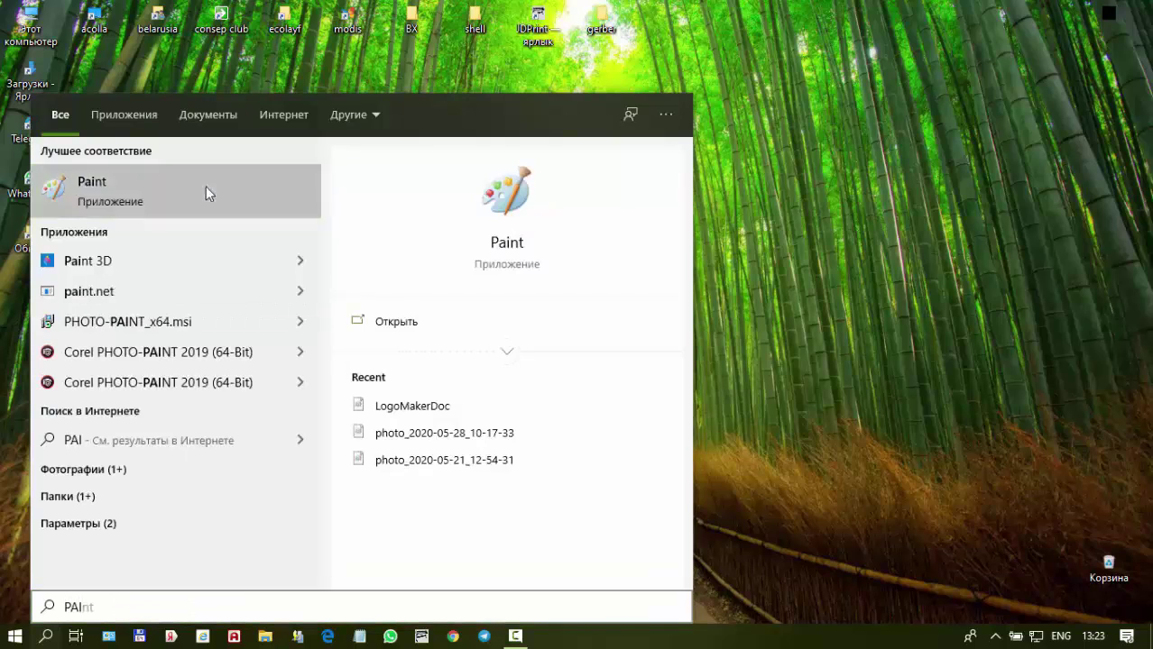
key("ctrl+v")
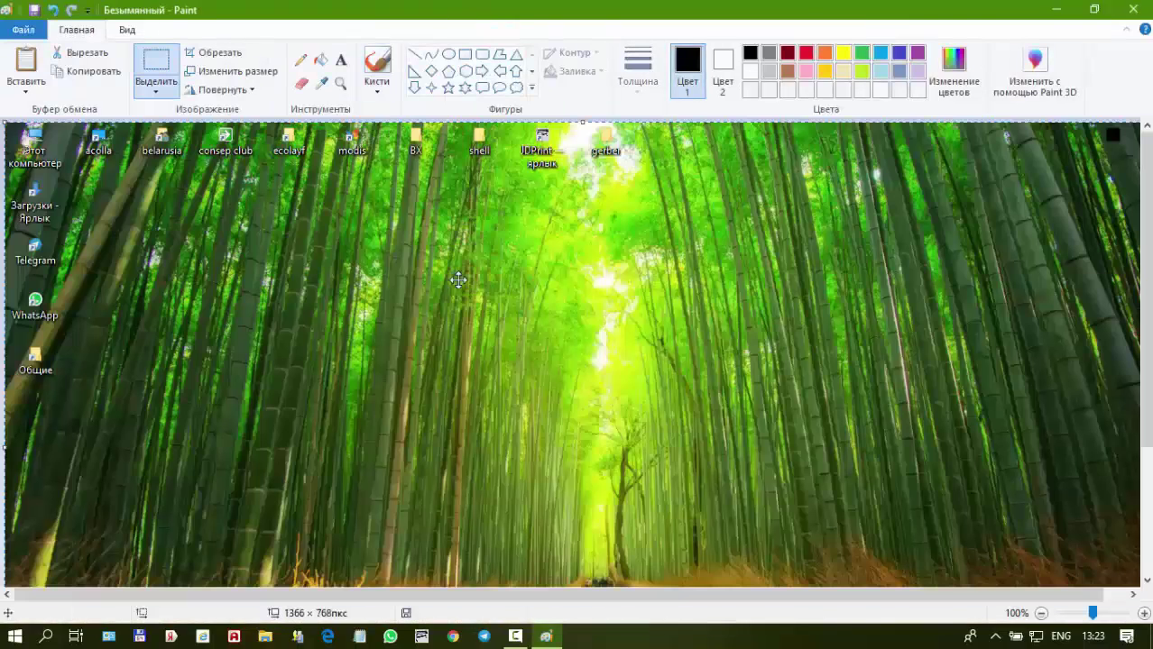
- Inspect the pasted screenshot at 50% and 100% zoom, and close Paint without saving it
left_click(1088, 611)
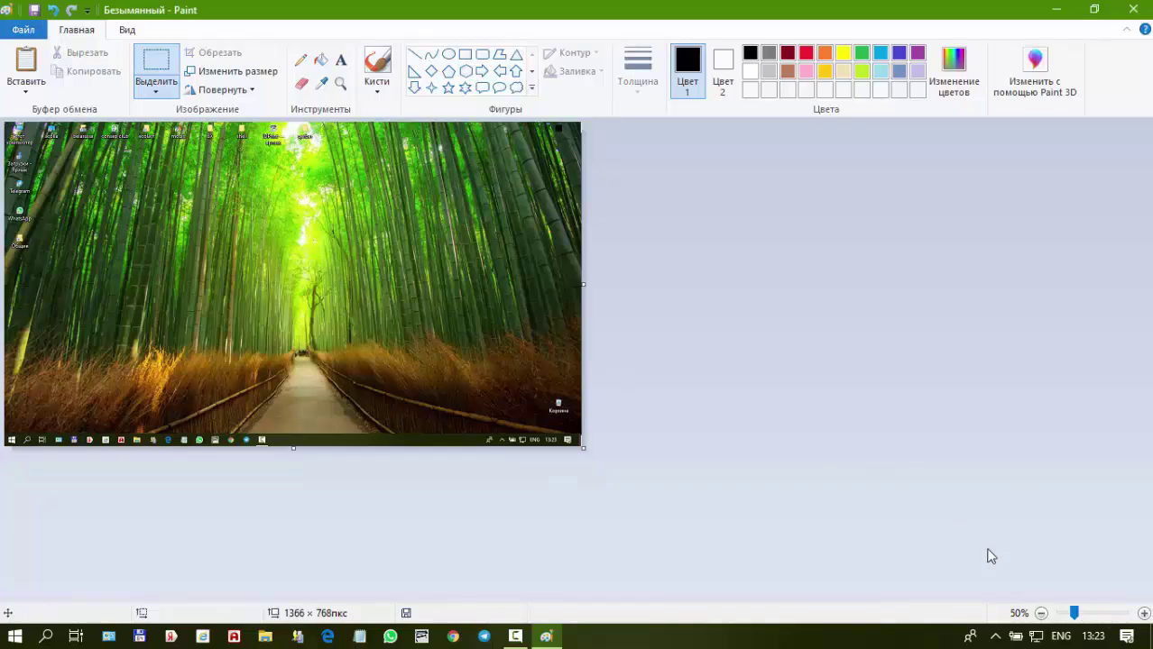
left_click(1144, 613)
scroll(528, 411, "down", 5)
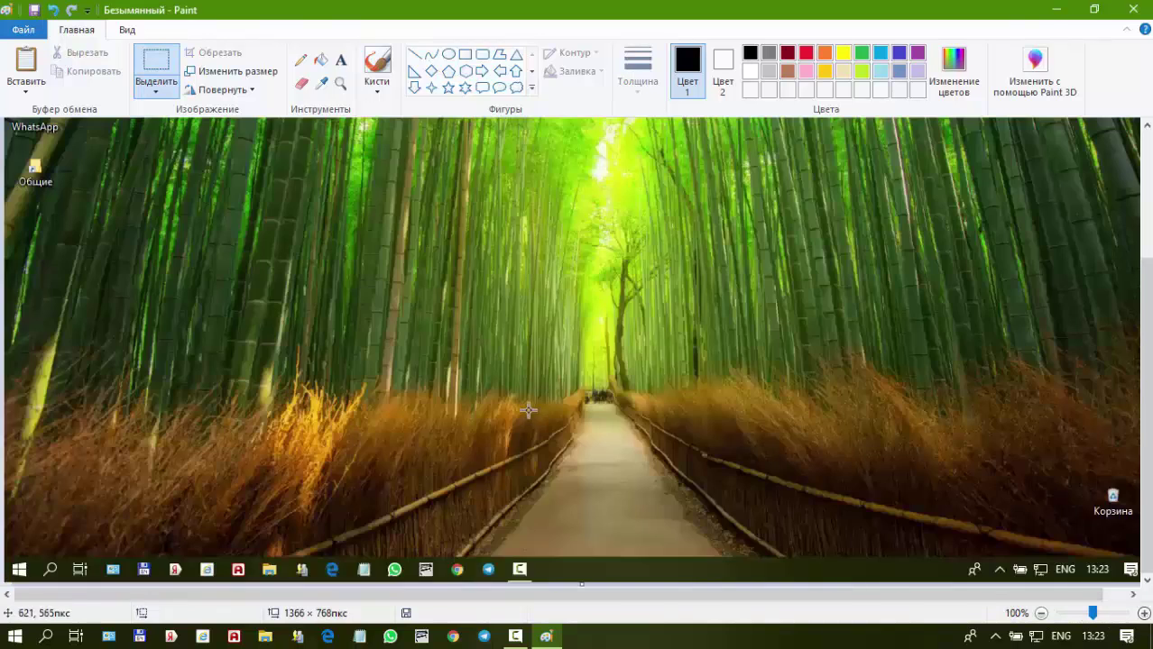
scroll(525, 398, "up", 5)
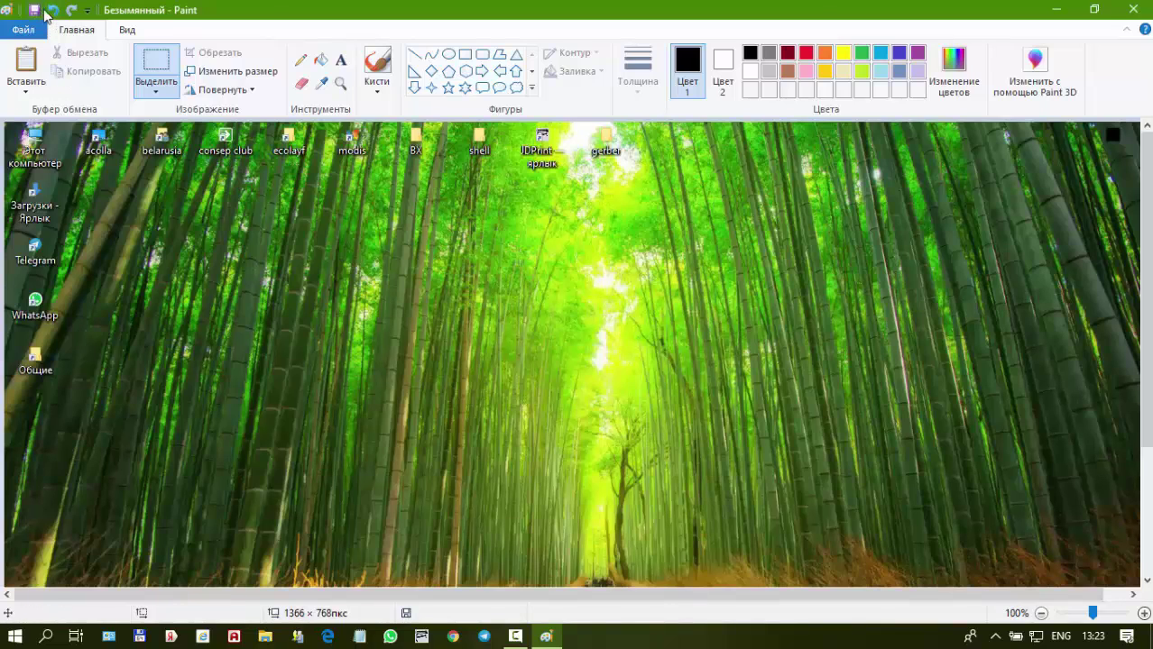
left_click(1132, 9)
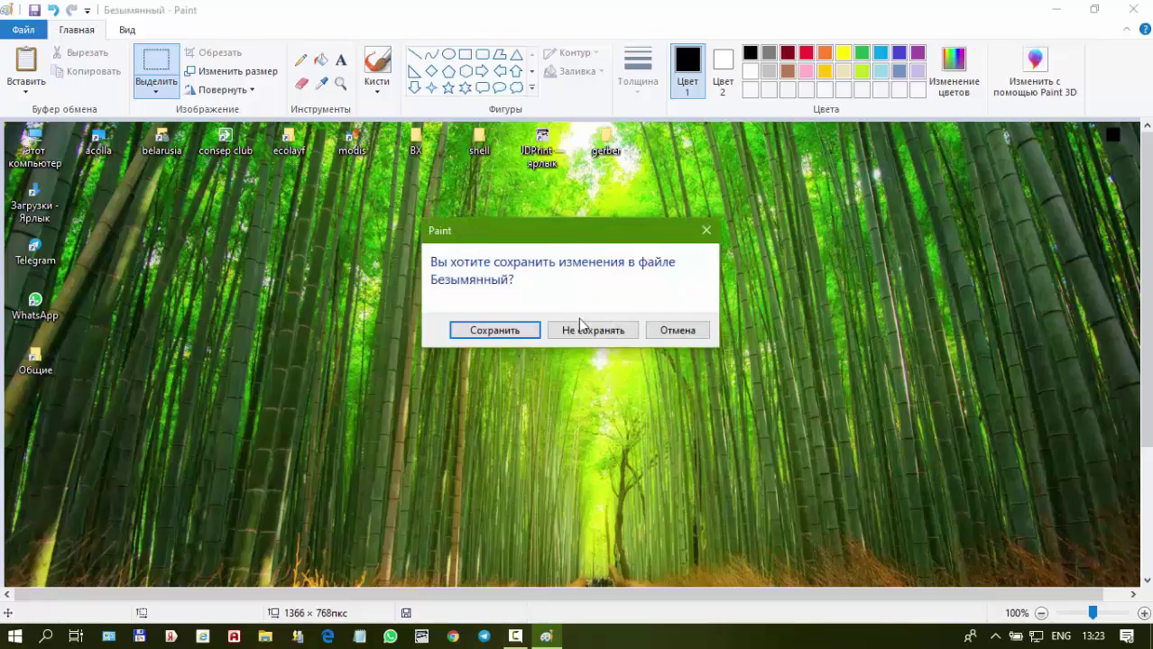
left_click(582, 328)
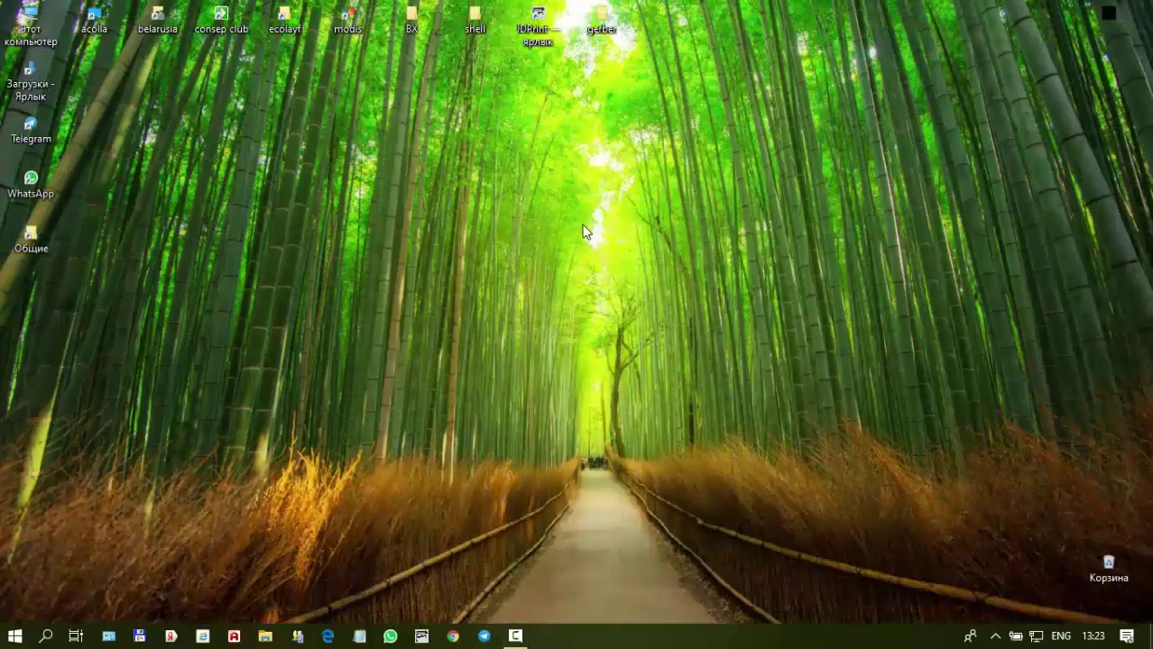
- Switch to Telegram, open the My photos chat, and paste and send the desktop screenshot there
left_click(484, 637)
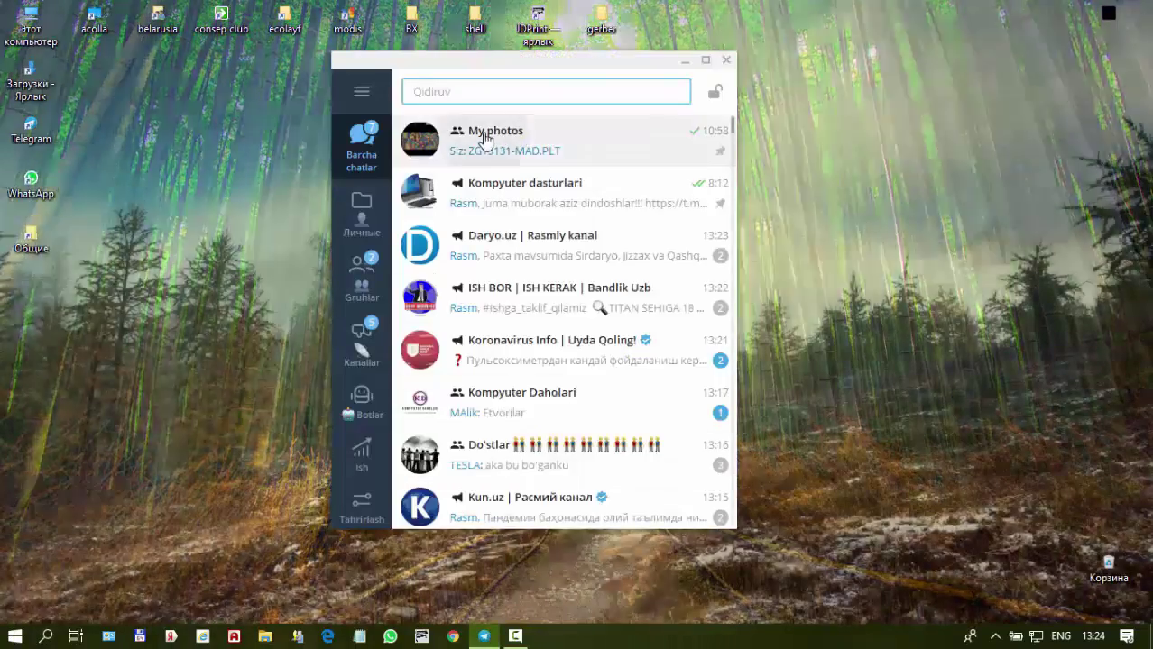
left_click(484, 138)
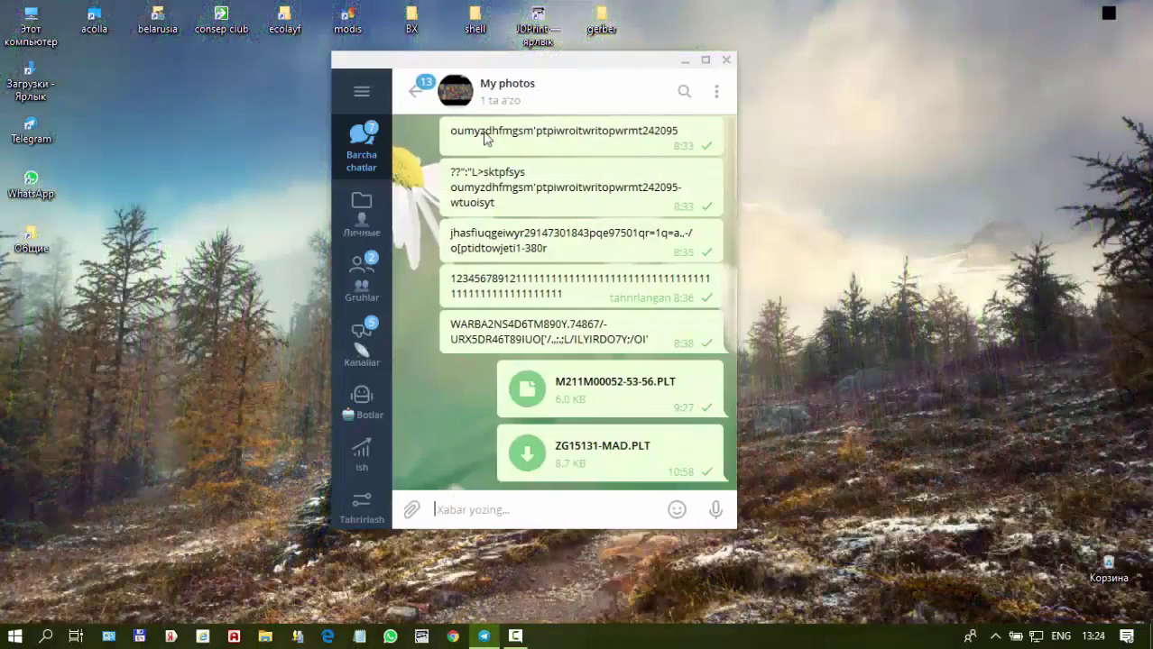
left_click_drag(574, 70, 585, 71)
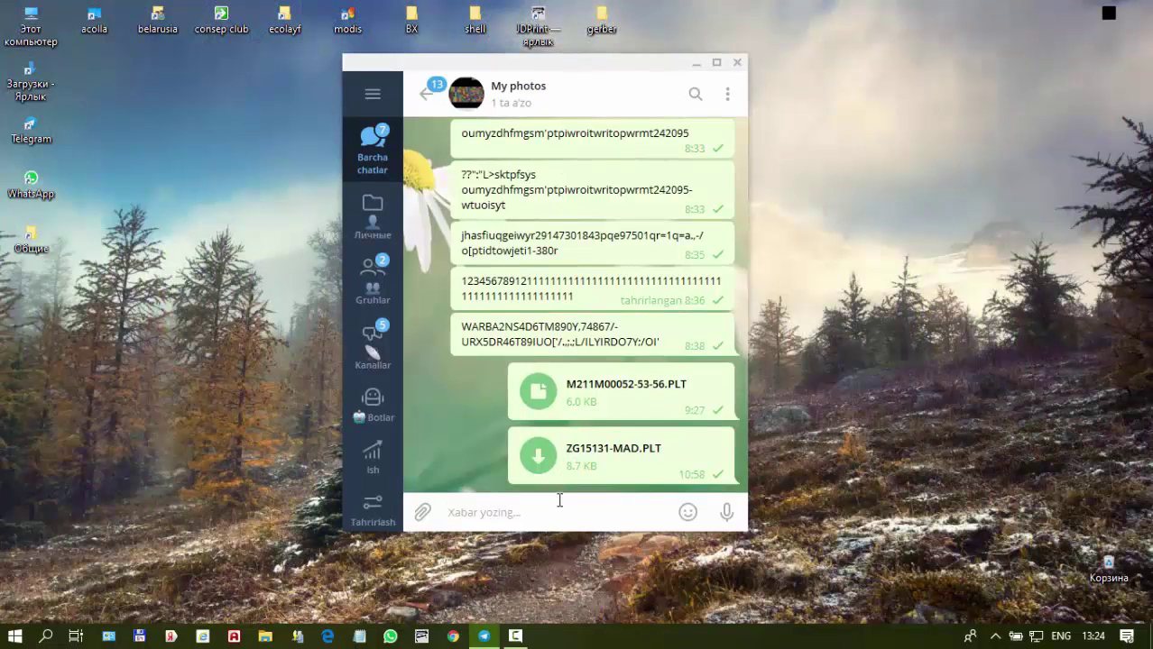
key("ctrl+v")
left_click(613, 448)
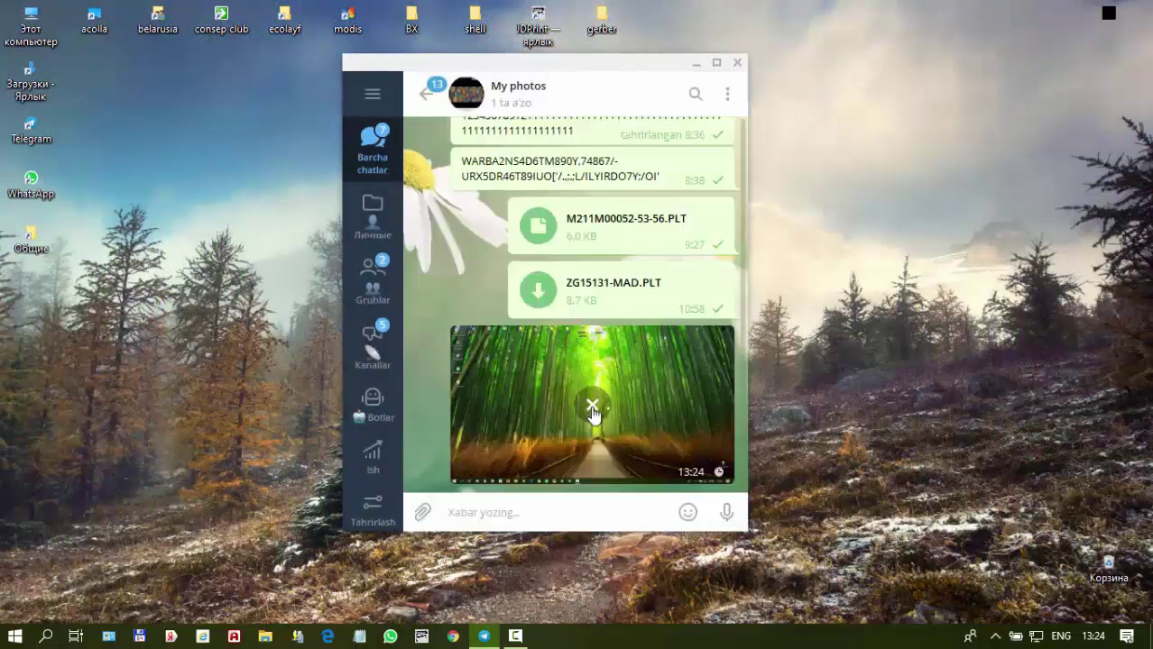
- Cancel sending the screenshot to the My photos chat and close the Telegram window
left_click(592, 408)
left_click(613, 334)
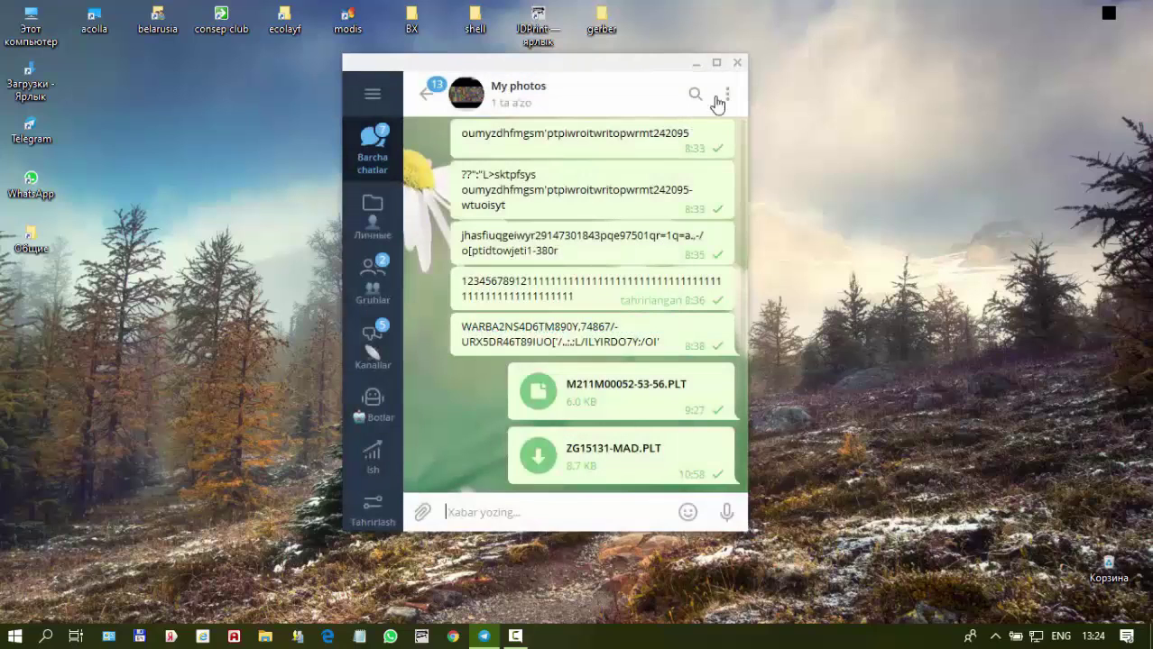
left_click(737, 62)
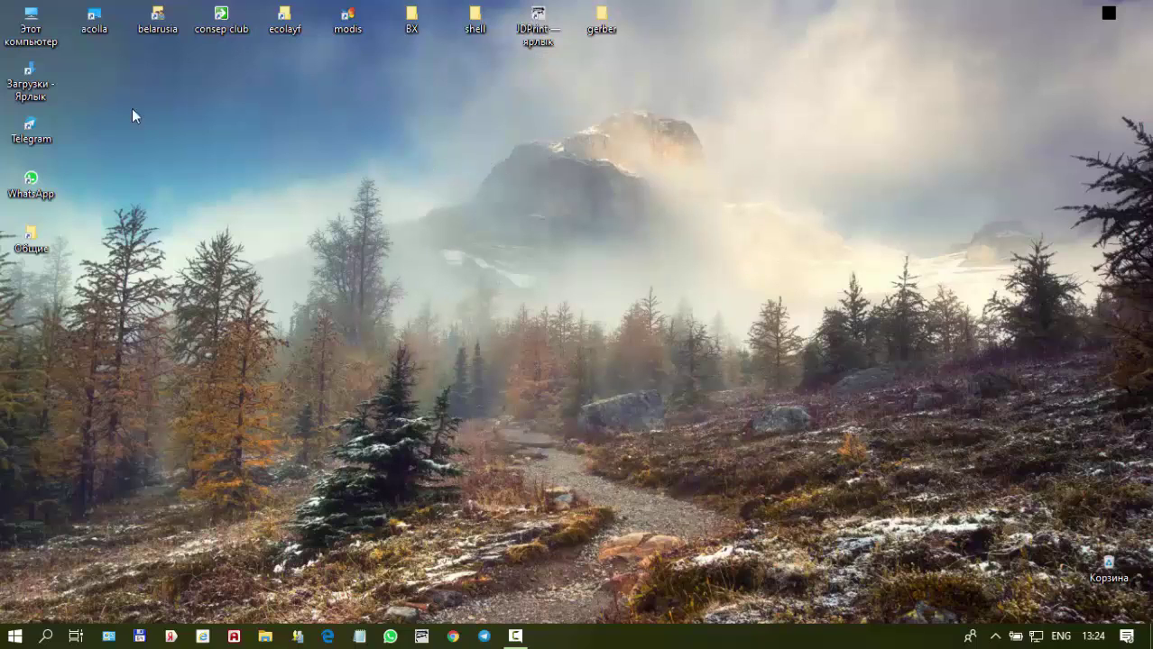
- Open the Windows folder on local disk C: through This PC on the desktop
right_click(271, 153)
left_click(307, 194)
double_click(45, 34)
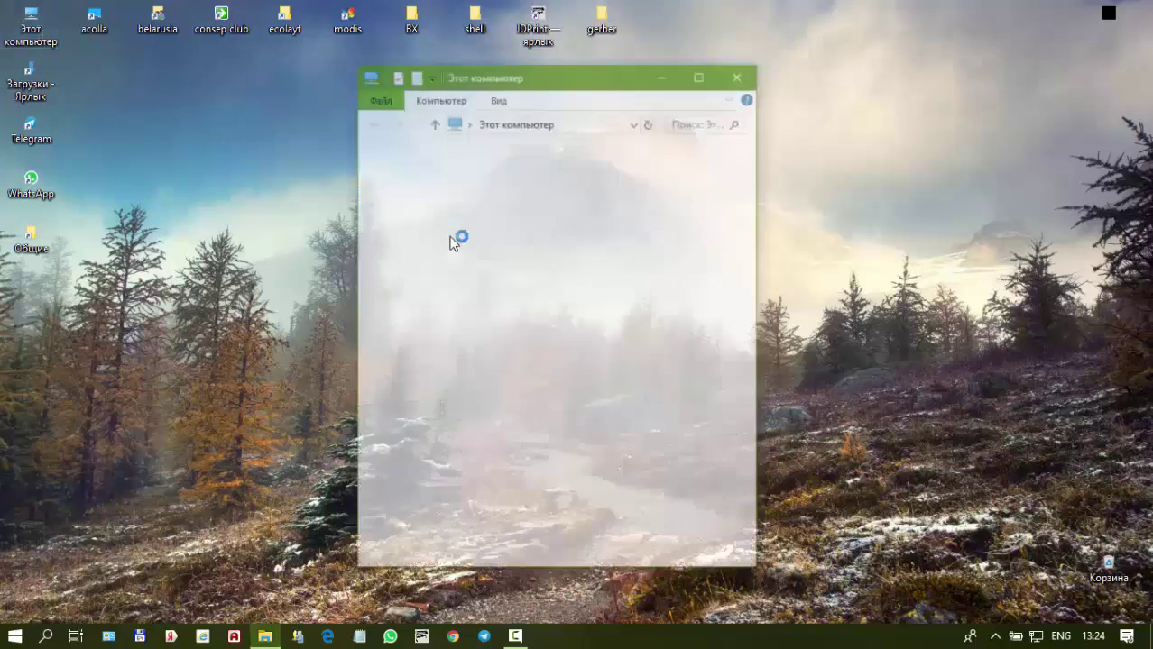
left_click_drag(614, 82, 556, 66)
scroll(556, 406, "down", 2)
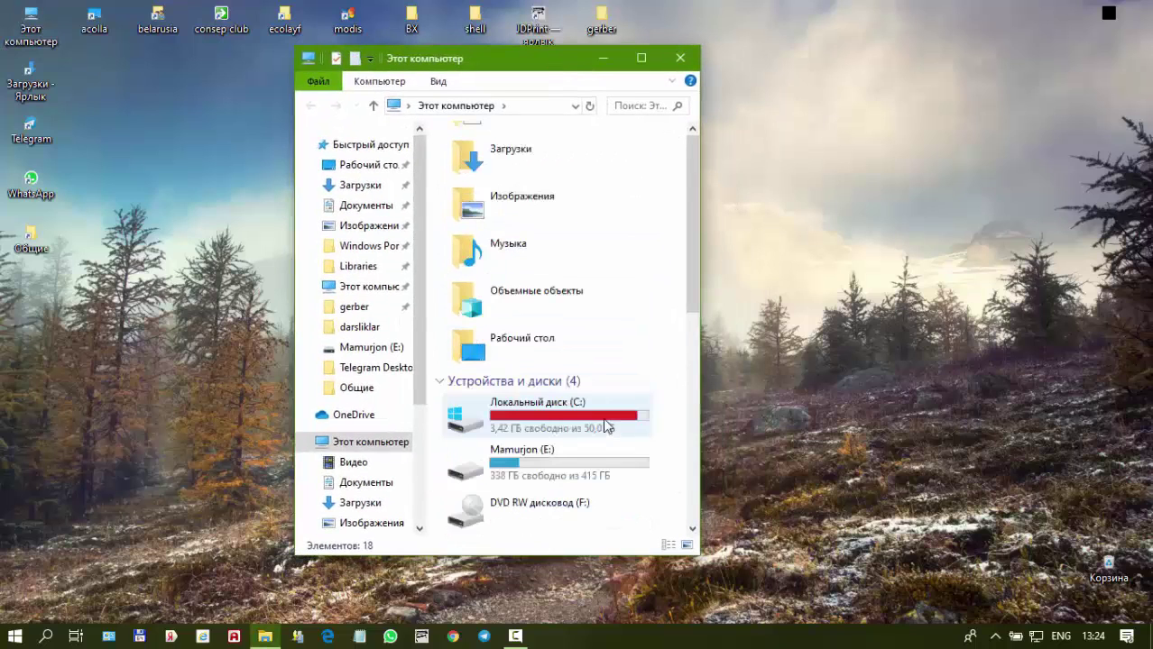
double_click(556, 408)
scroll(541, 315, "down", 1)
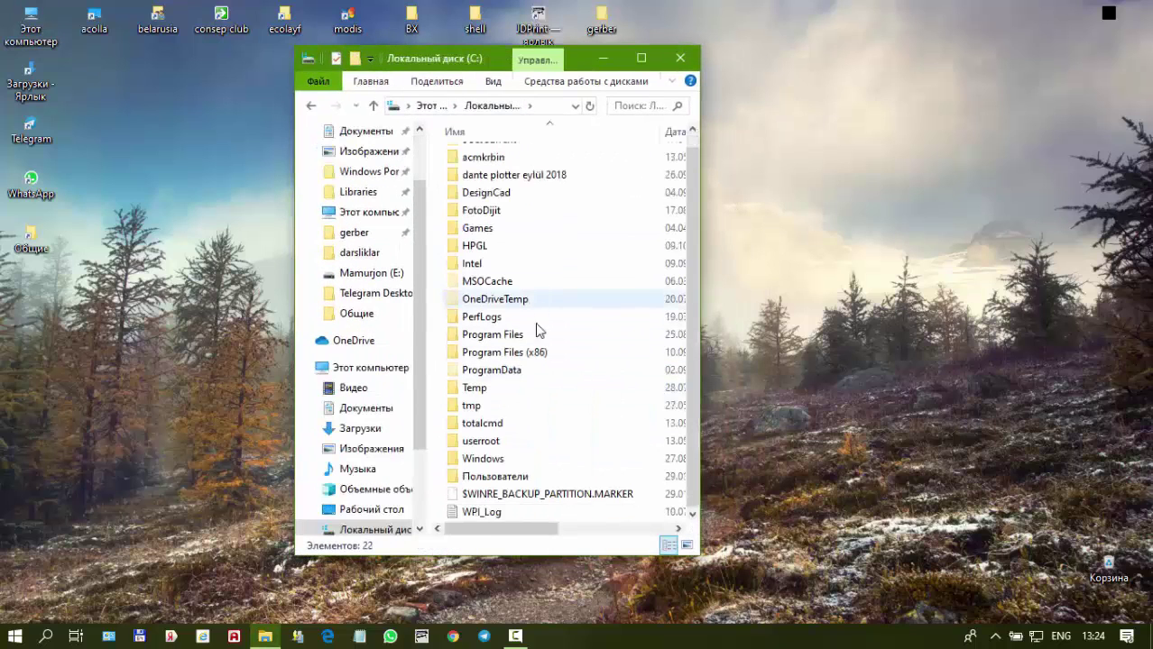
double_click(508, 456)
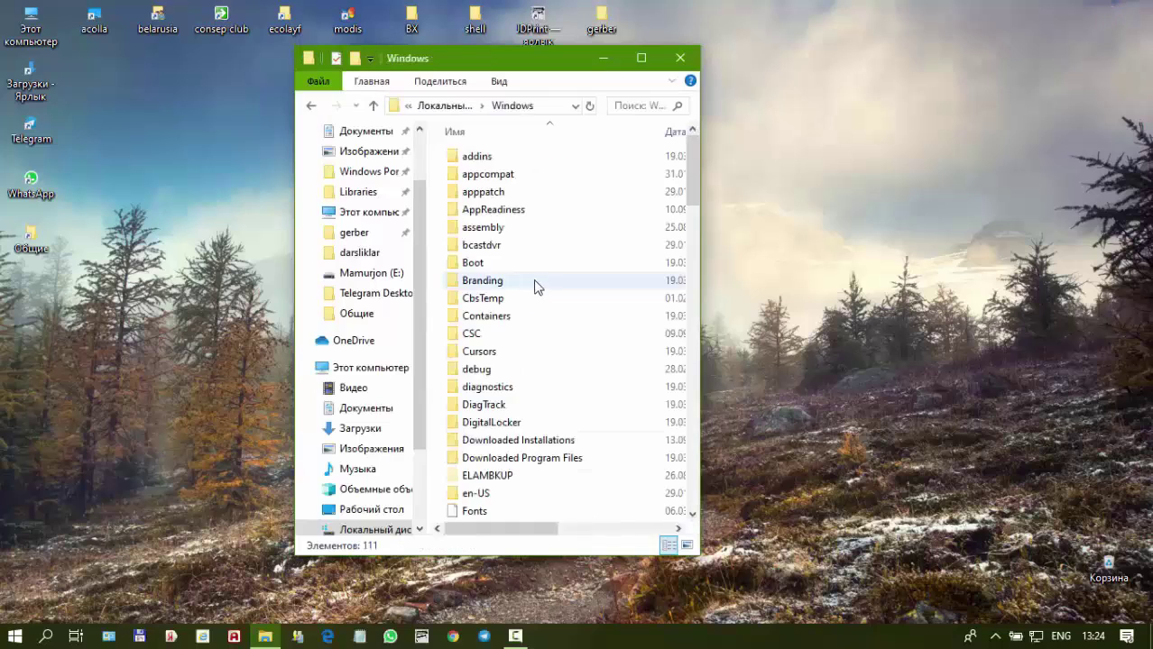
- Open the System32 folder inside the Windows folder and maximize the window
scroll(565, 382, "down", 9)
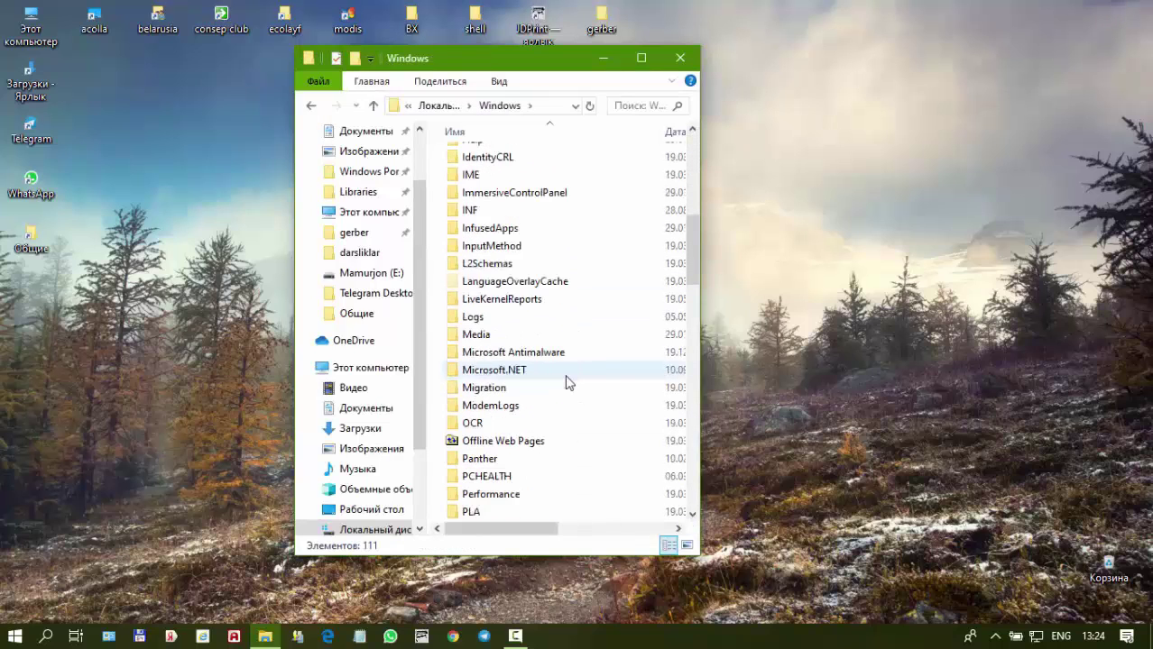
scroll(566, 383, "down", 10)
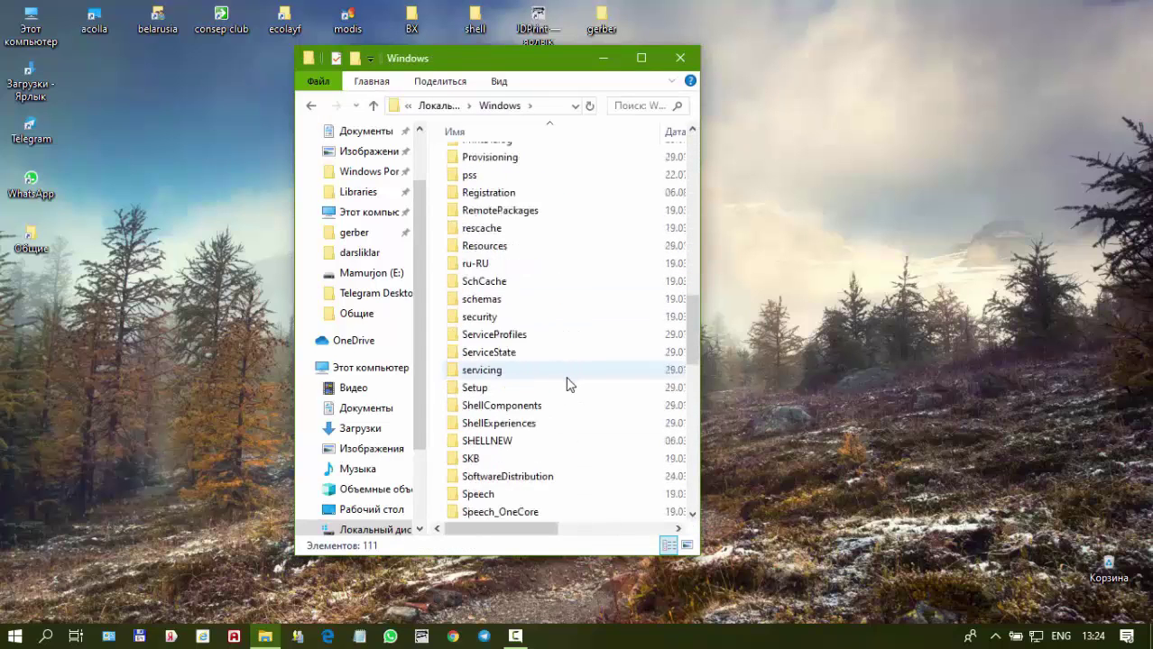
double_click(507, 388)
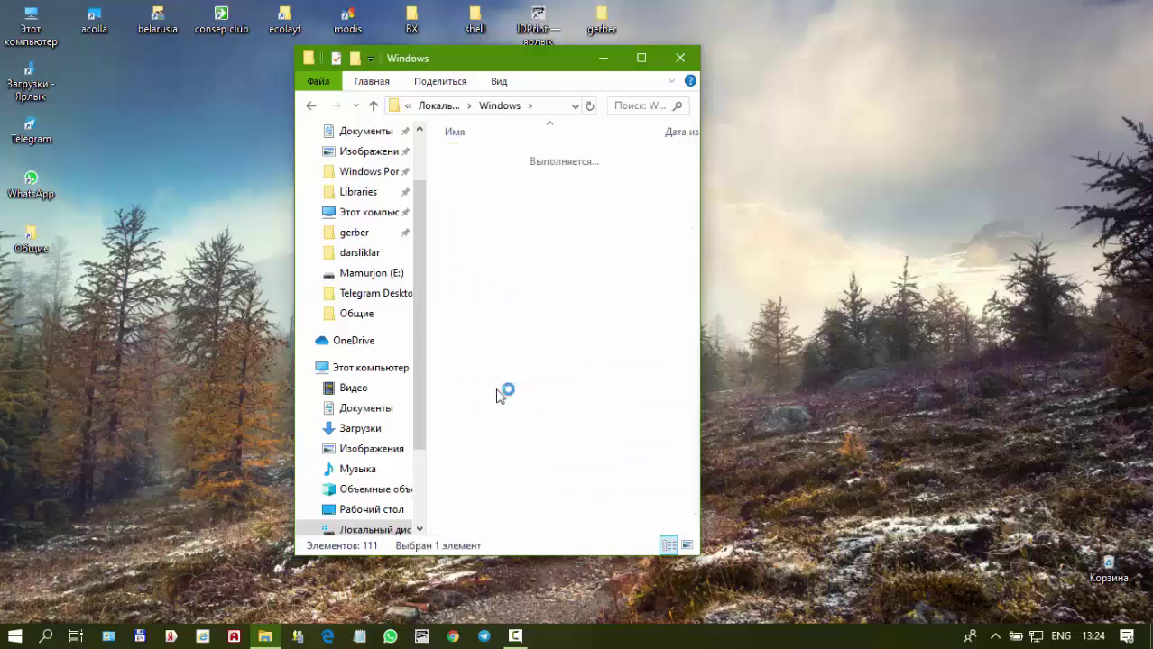
left_click(641, 58)
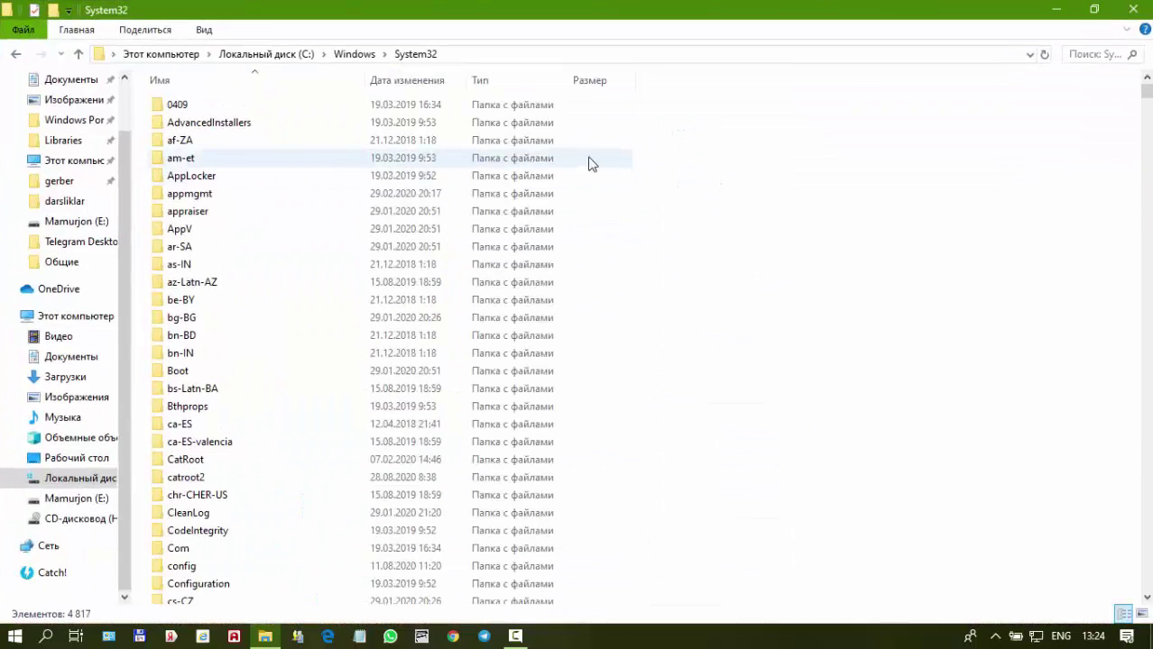
- Locate the SnippingTool application among the System32 files and launch it
mouse_move(1148, 99)
left_mouse_down()
mouse_move(1144, 501)
mouse_move(1143, 470)
left_mouse_up()
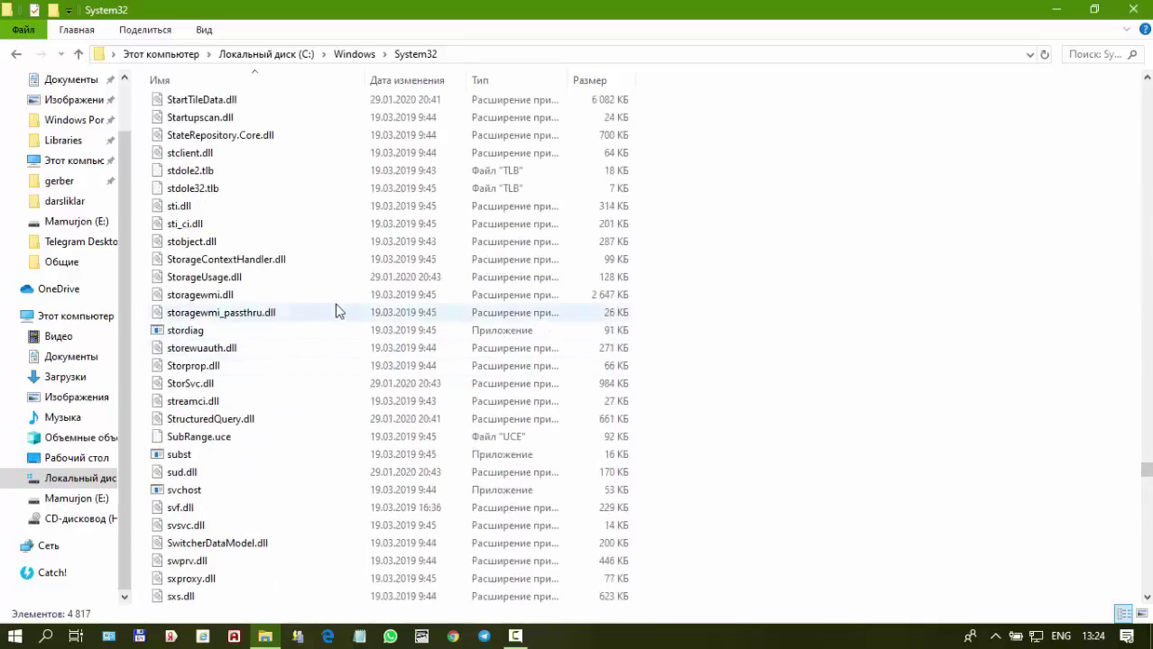
scroll(332, 304, "up", 12)
scroll(261, 264, "up", 18)
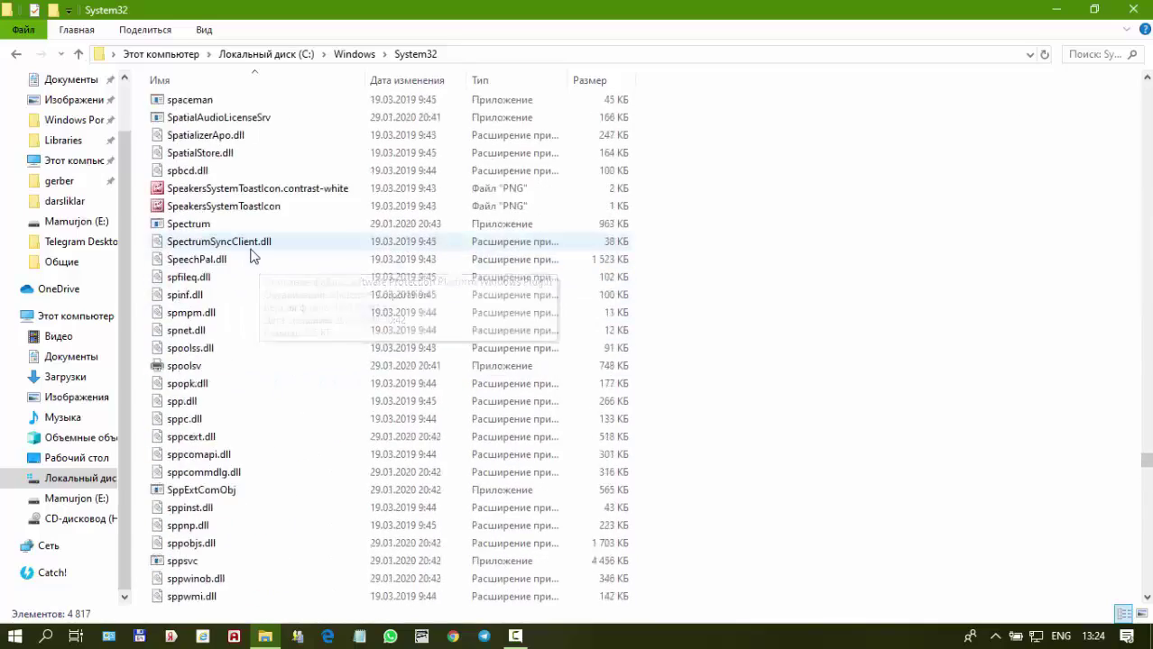
scroll(251, 264, "down", 3)
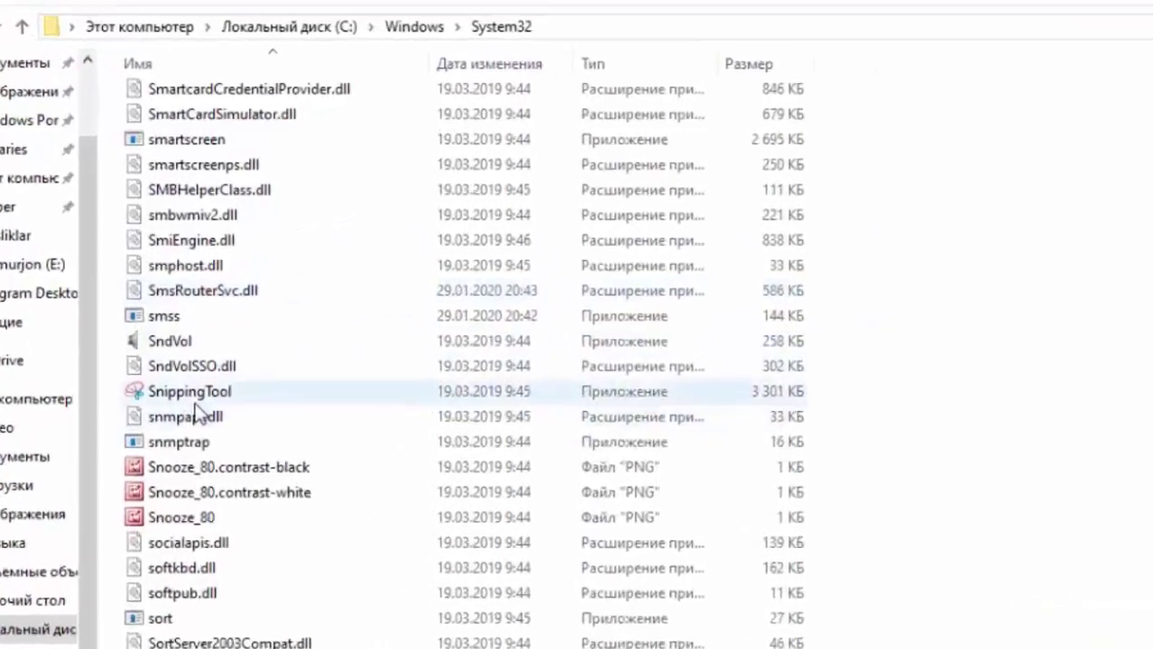
mouse_move(205, 318)
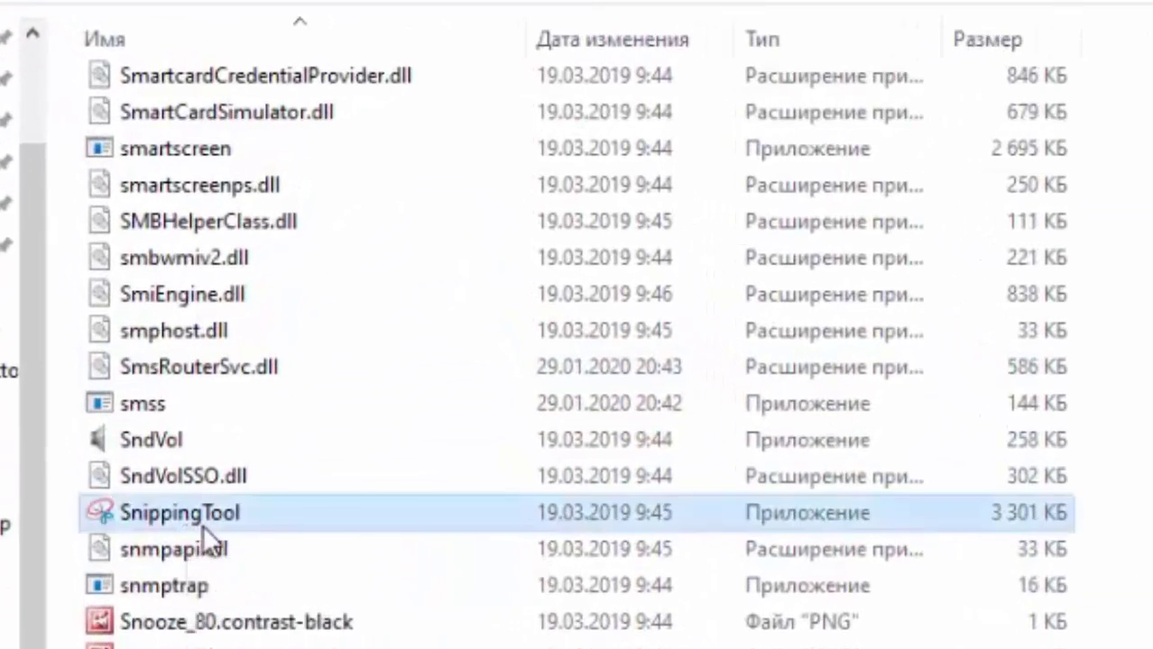
double_click(203, 525)
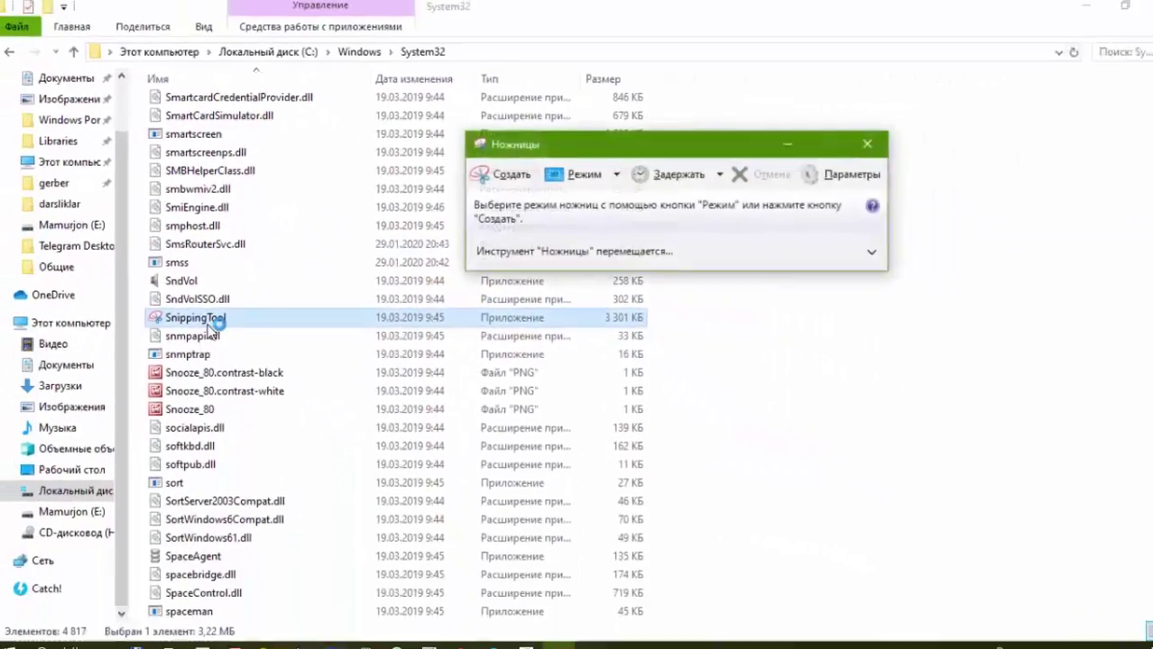
- Move the Snipping Tool window over the file list and set its snip mode to Окно (window)
left_click_drag(617, 146, 457, 128)
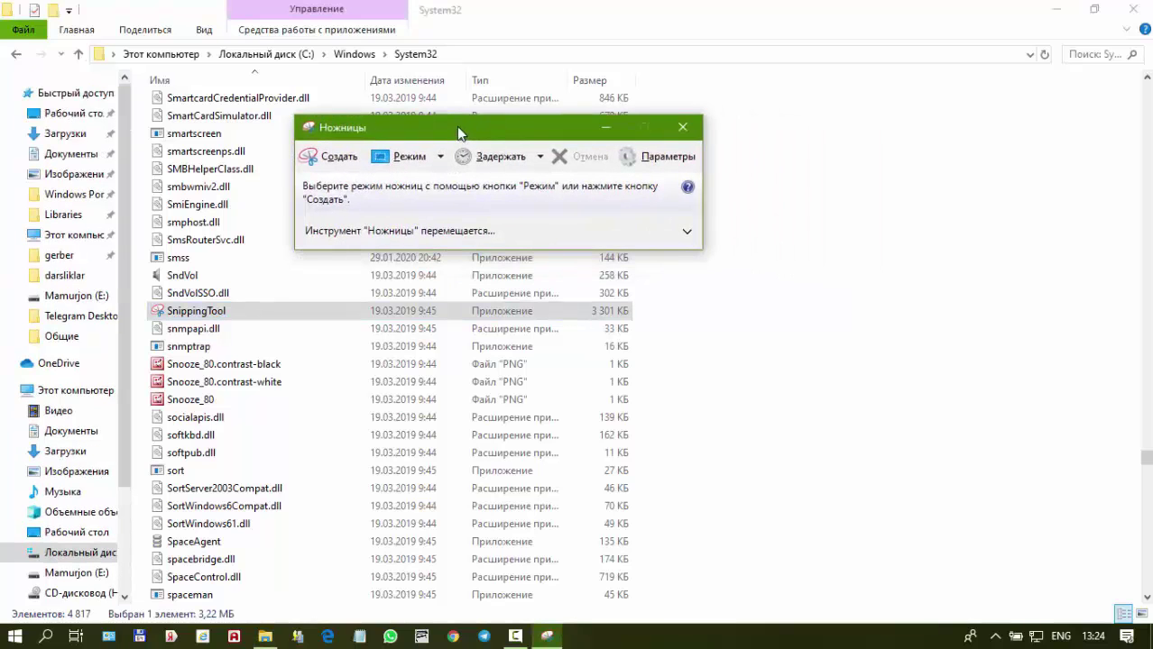
left_click(424, 160)
left_click(426, 160)
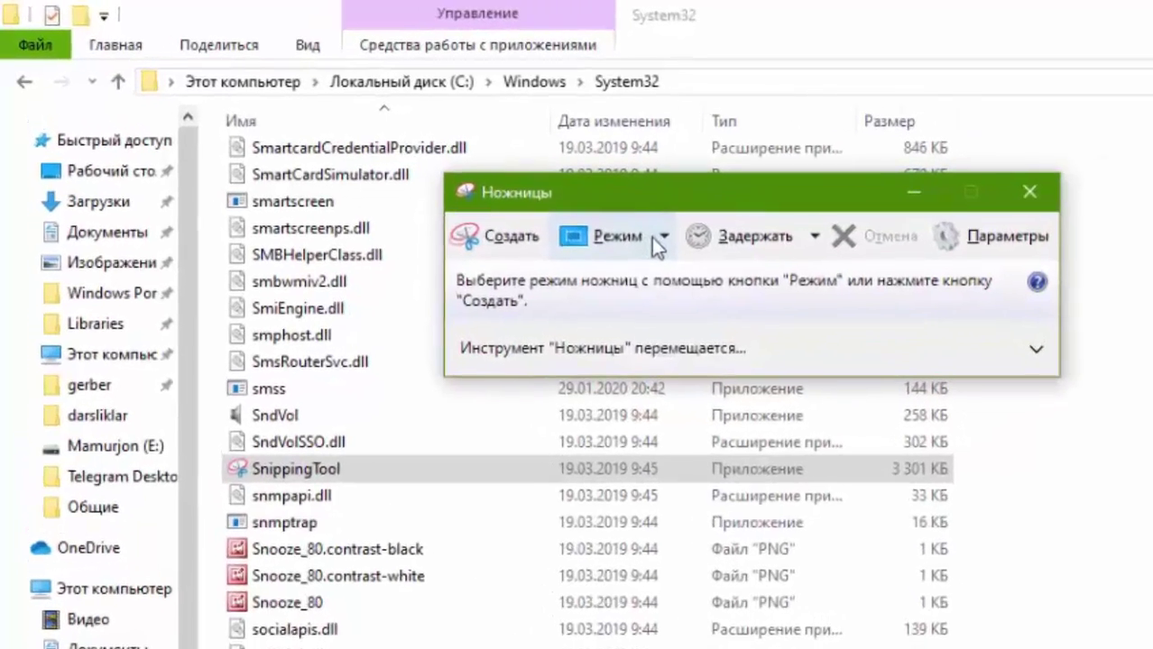
left_click(428, 161)
left_click(666, 244)
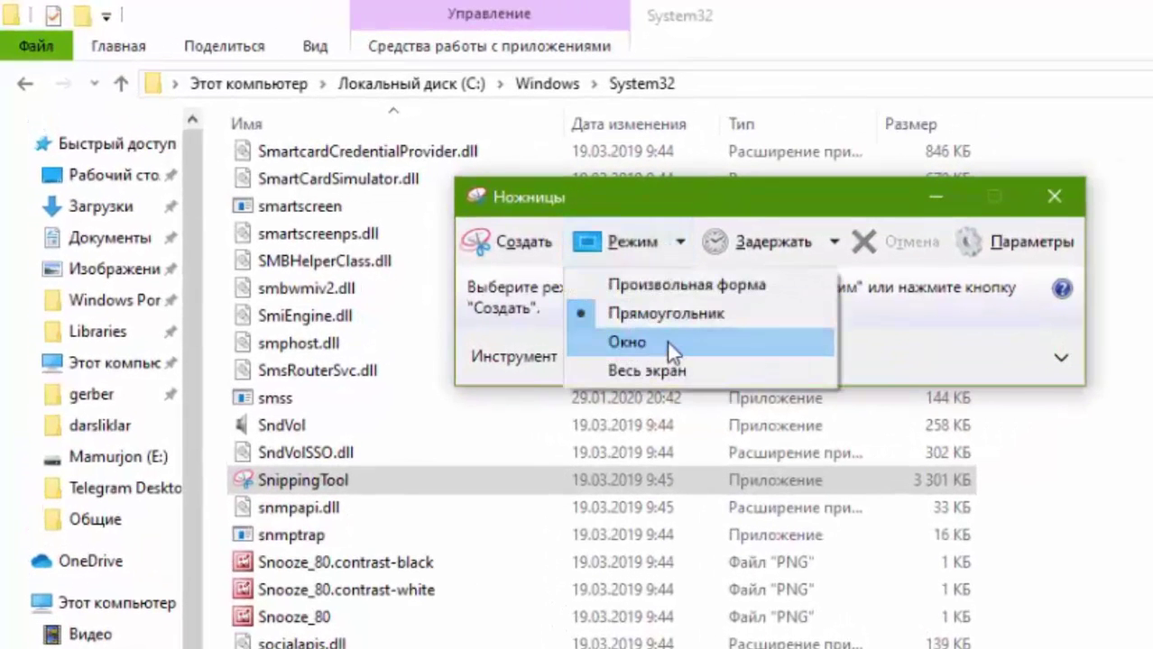
left_click(667, 342)
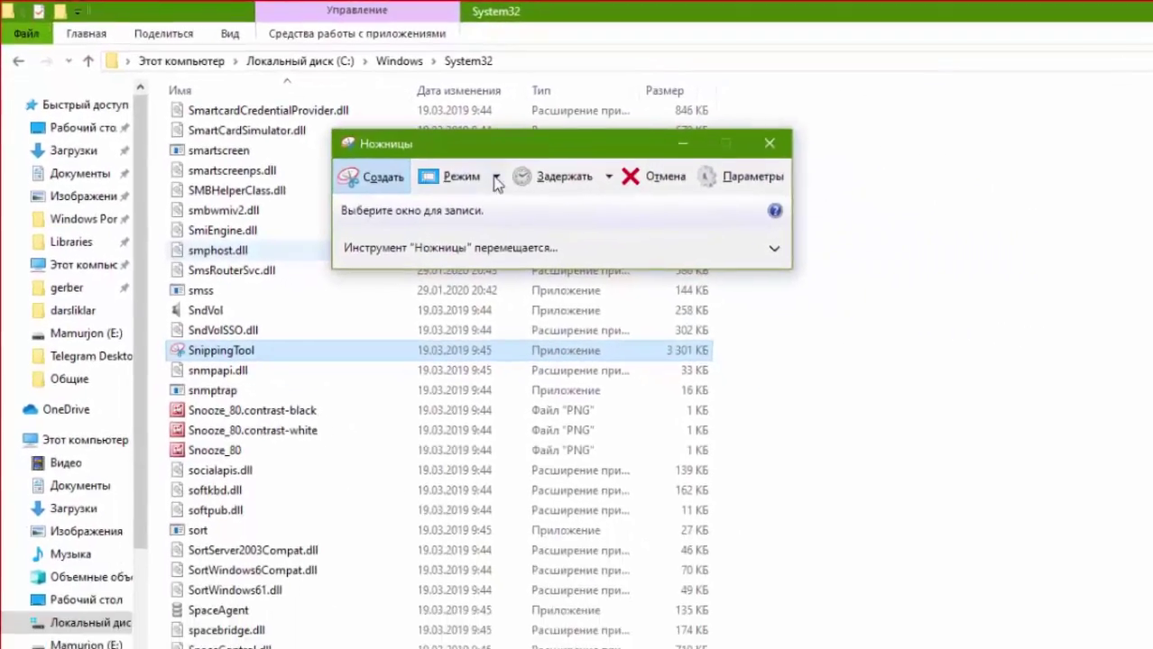
- Set the snip mode to Прямоугольник (rectangle) and capture the area of the System32 file list around SnippingTool
left_click(655, 251)
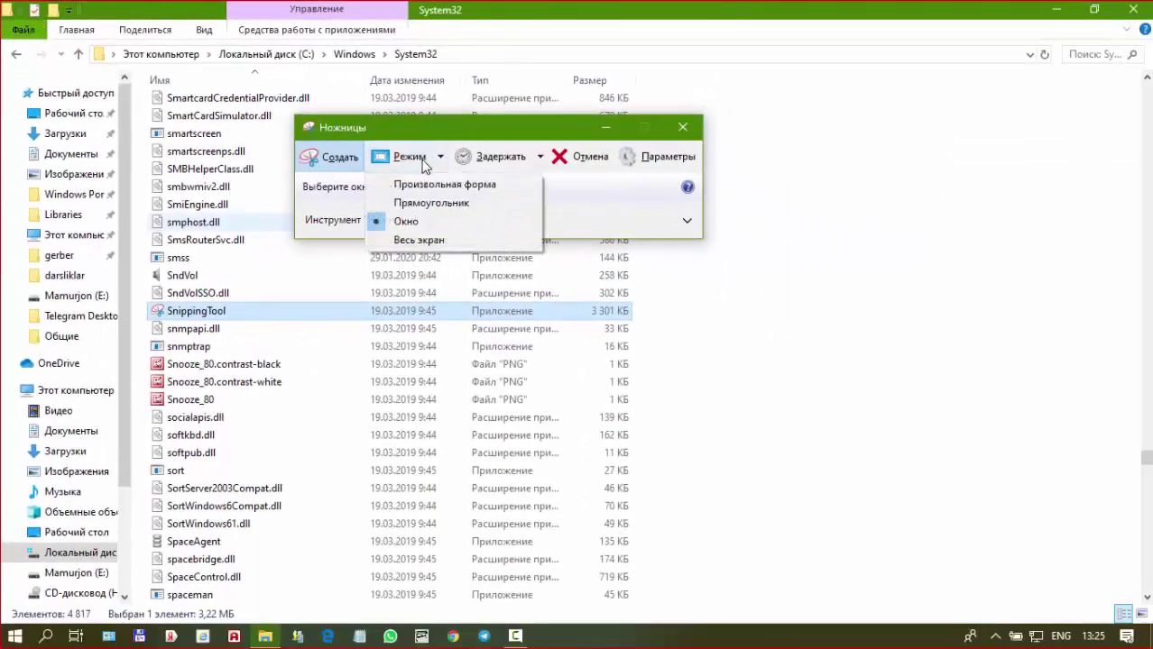
left_click(442, 203)
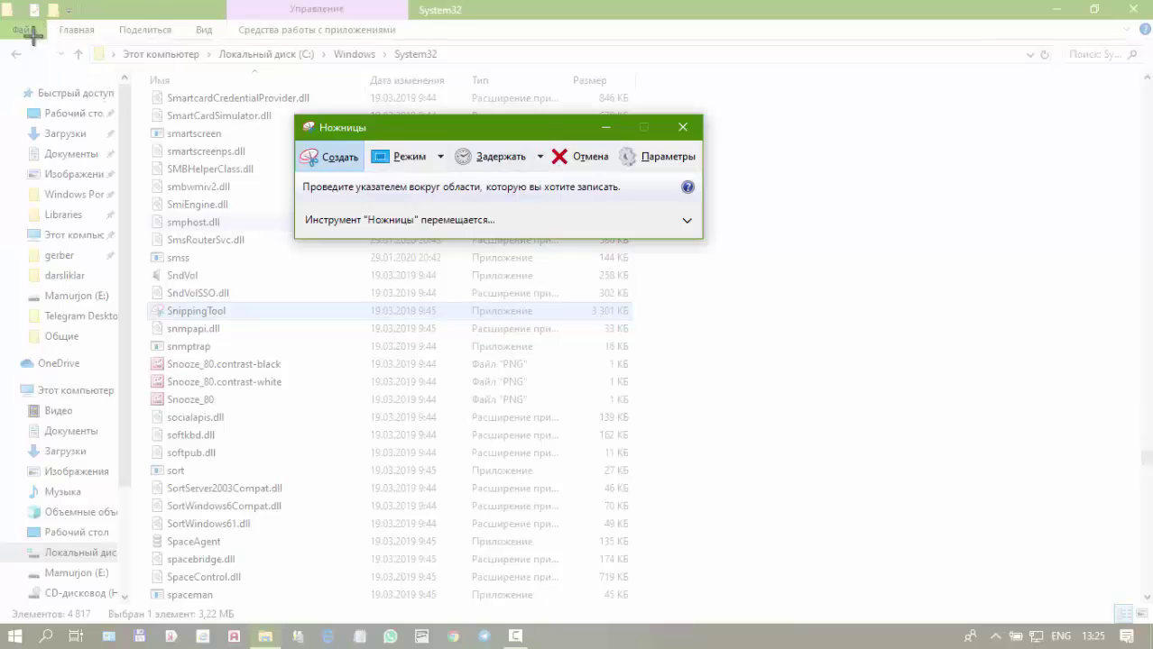
left_click_drag(134, 154, 707, 540)
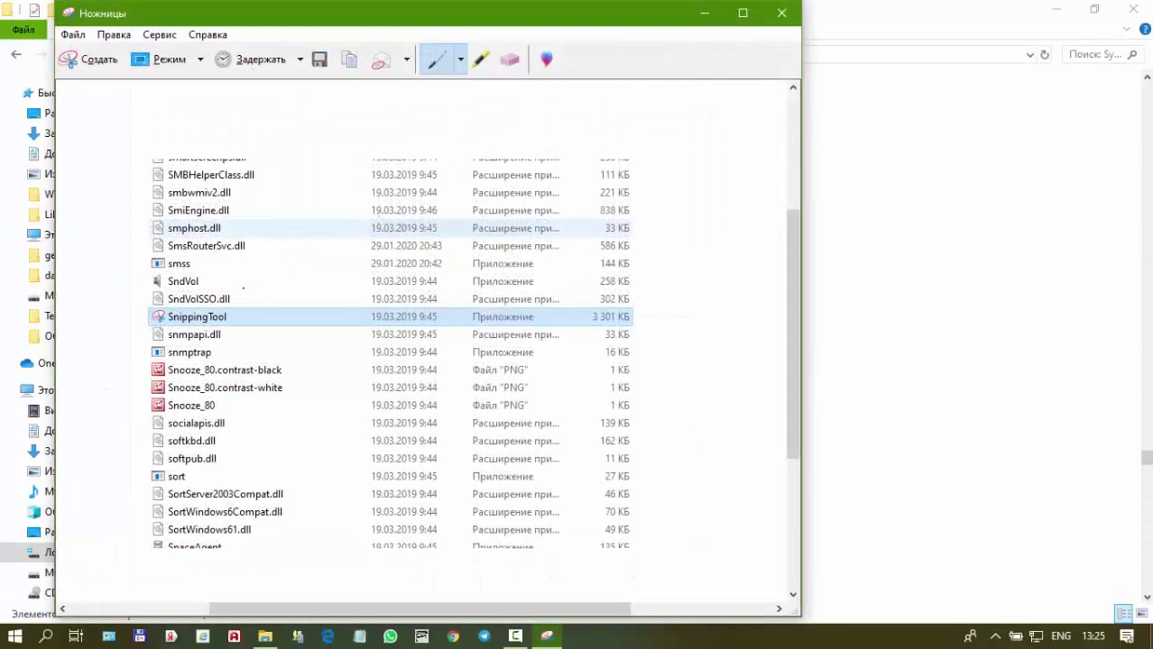
left_click_drag(326, 16, 351, 18)
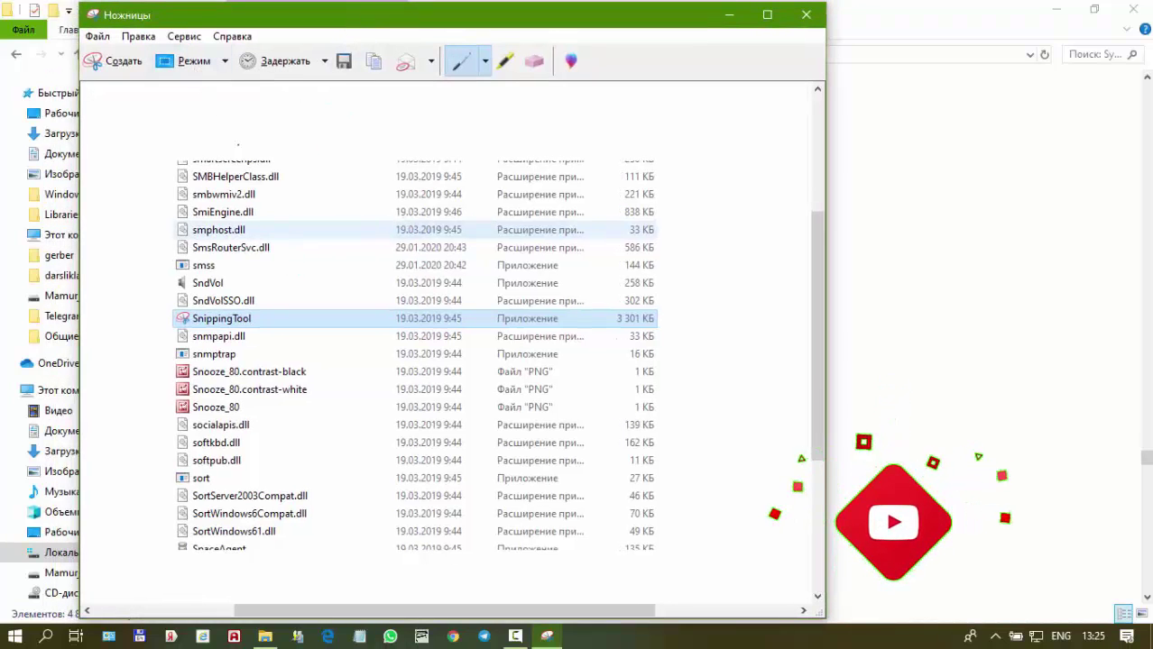
- Annotate the captured snip around the SnippingTool entry with a red pen circle, blue pen strokes and yellow highlighting over its name
mouse_move(291, 277)
left_mouse_down()
mouse_move(149, 302)
mouse_move(166, 352)
mouse_move(311, 290)
mouse_move(271, 276)
left_mouse_up()
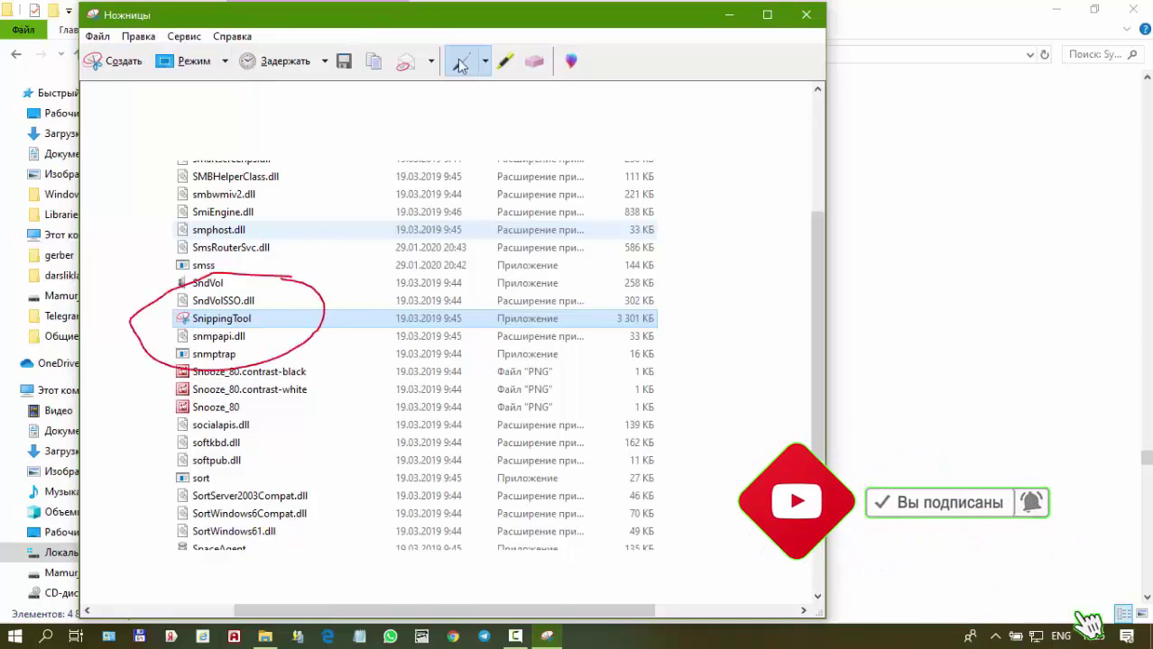
left_click(486, 61)
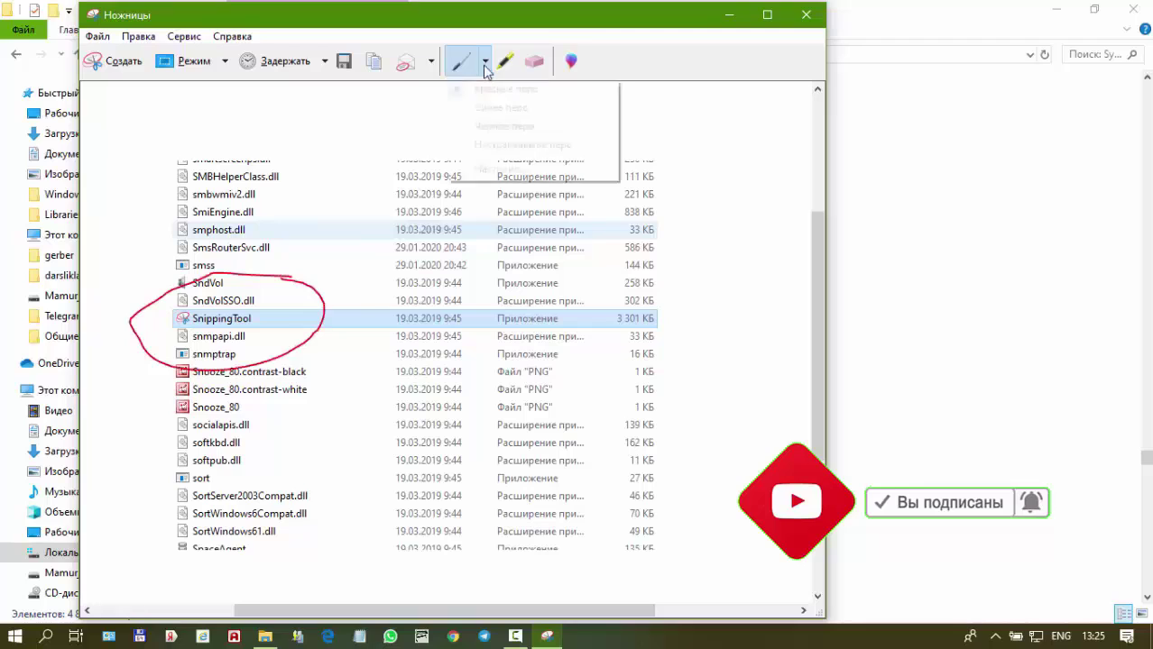
left_click(491, 107)
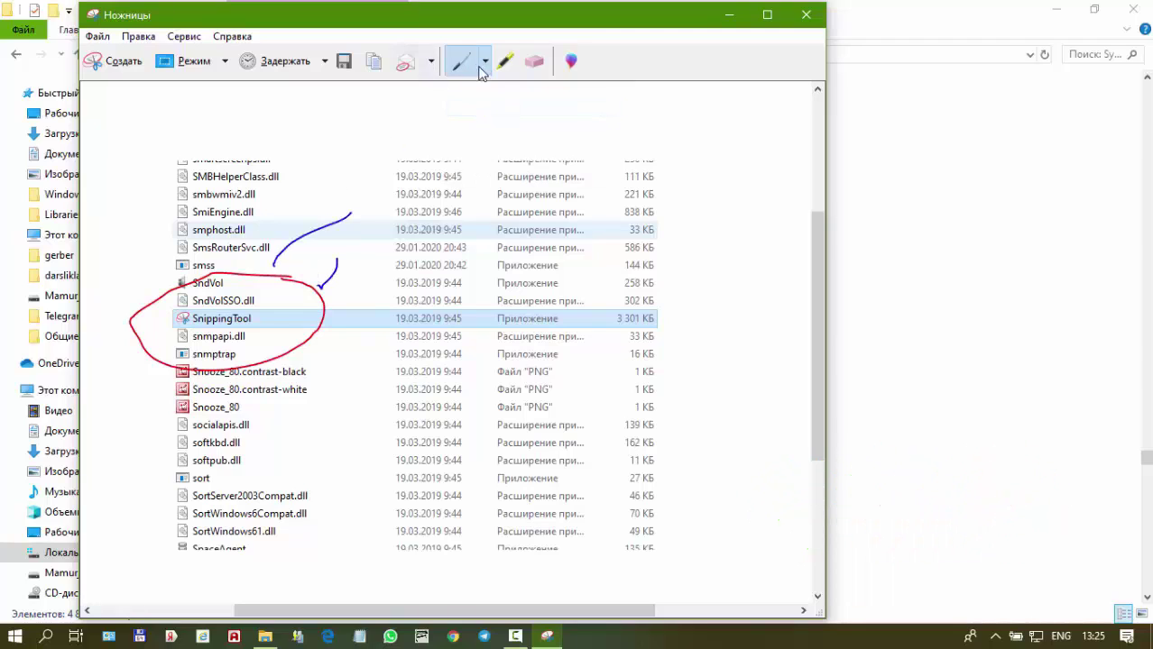
left_click(505, 62)
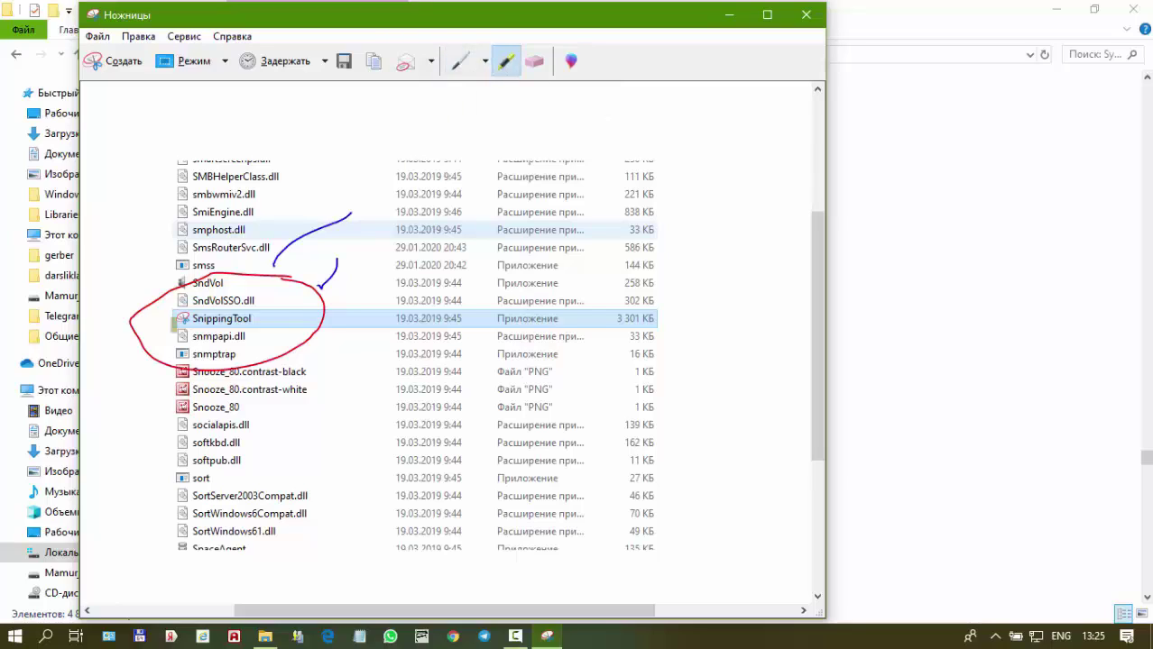
left_click_drag(172, 318, 271, 318)
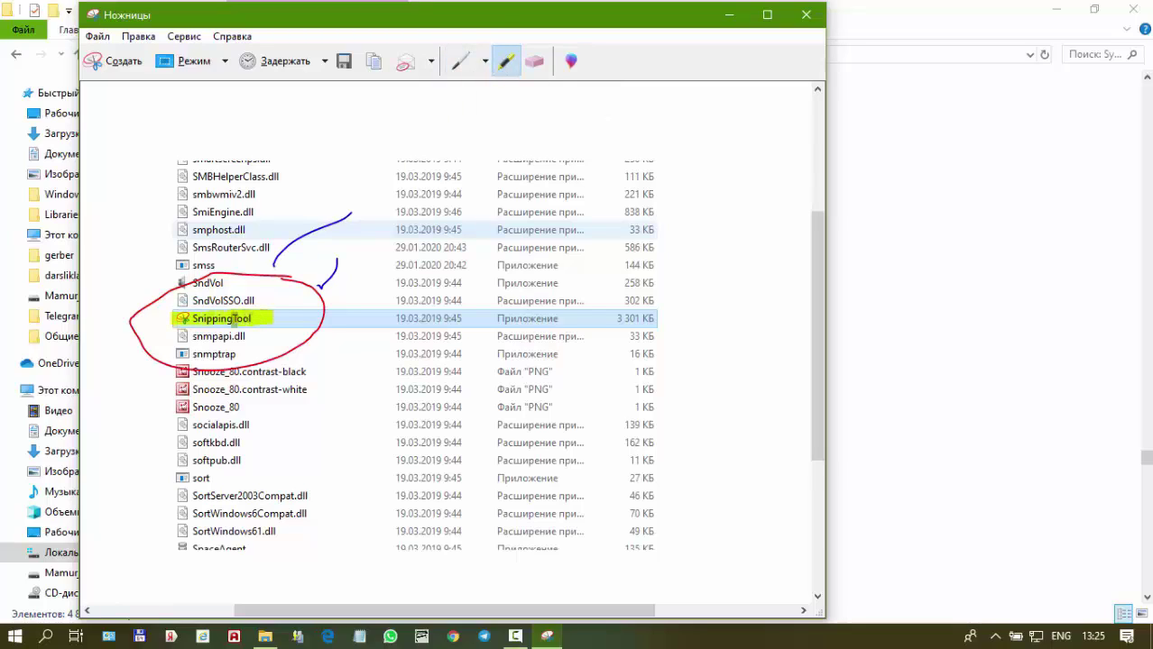
- Erase all pen and highlighter marks from the snip and circle the SnippingTool and snmpapi.dll entries with the blue pen
left_click(535, 61)
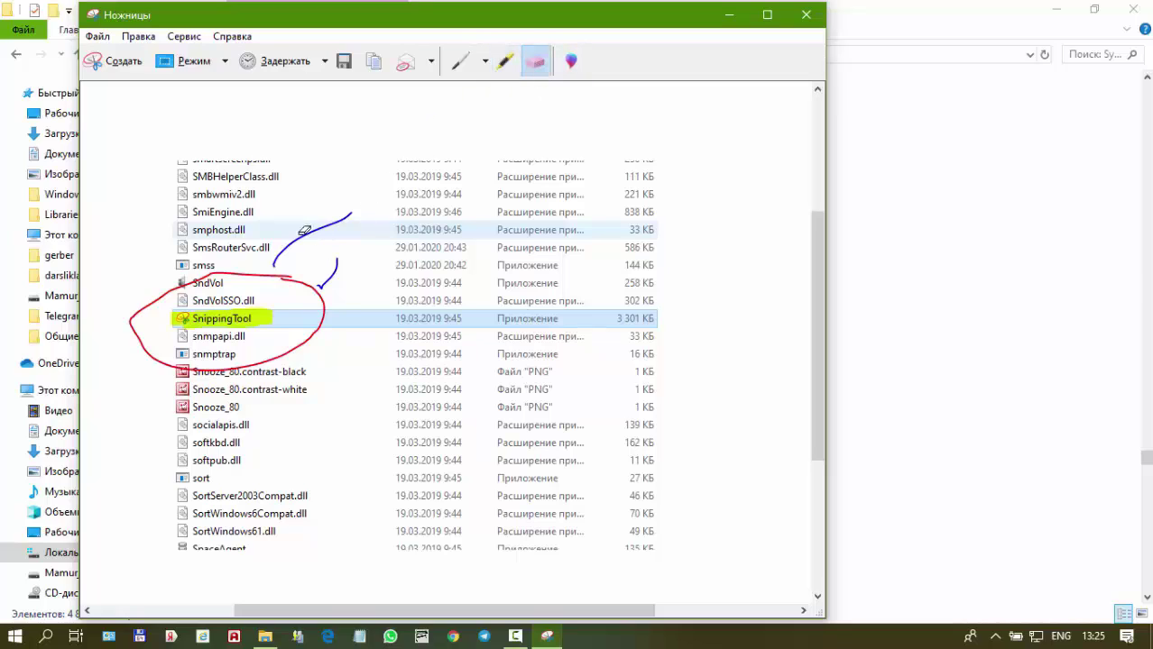
left_click_drag(307, 236, 330, 268)
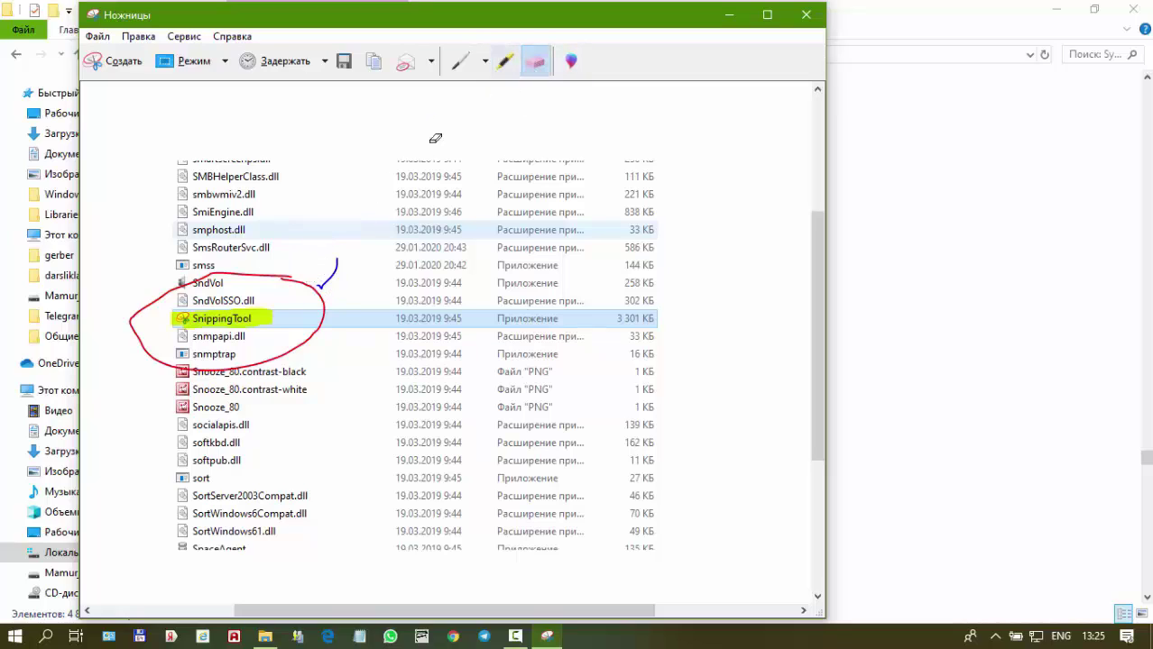
left_click(327, 282)
left_click_drag(275, 284, 259, 297)
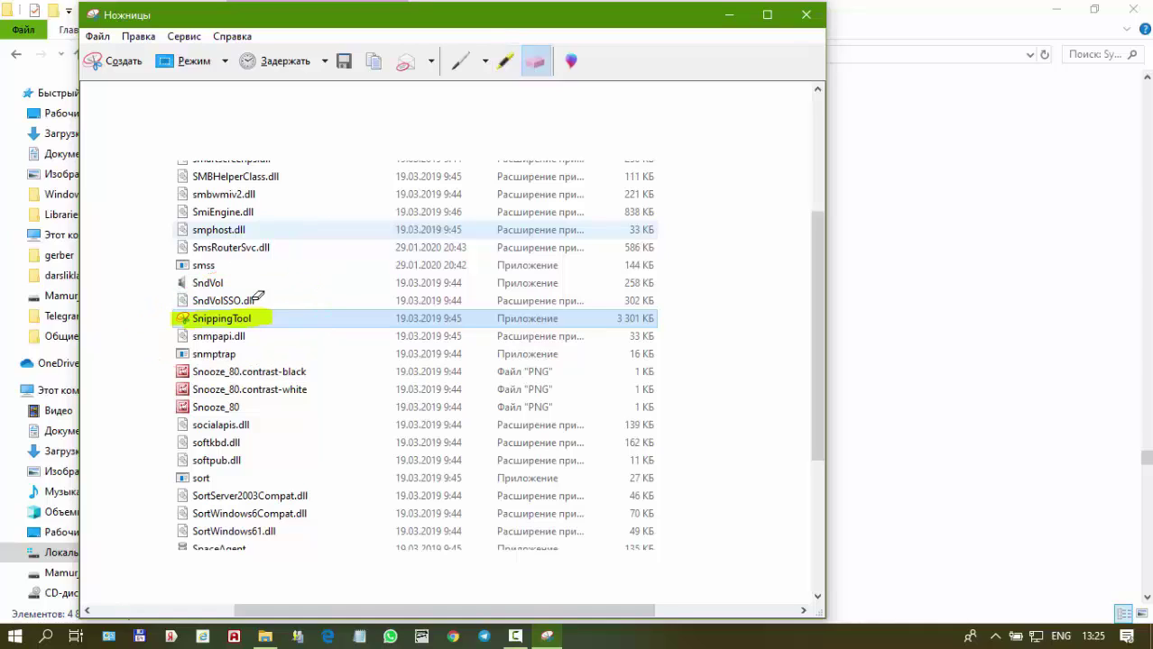
left_click(254, 321)
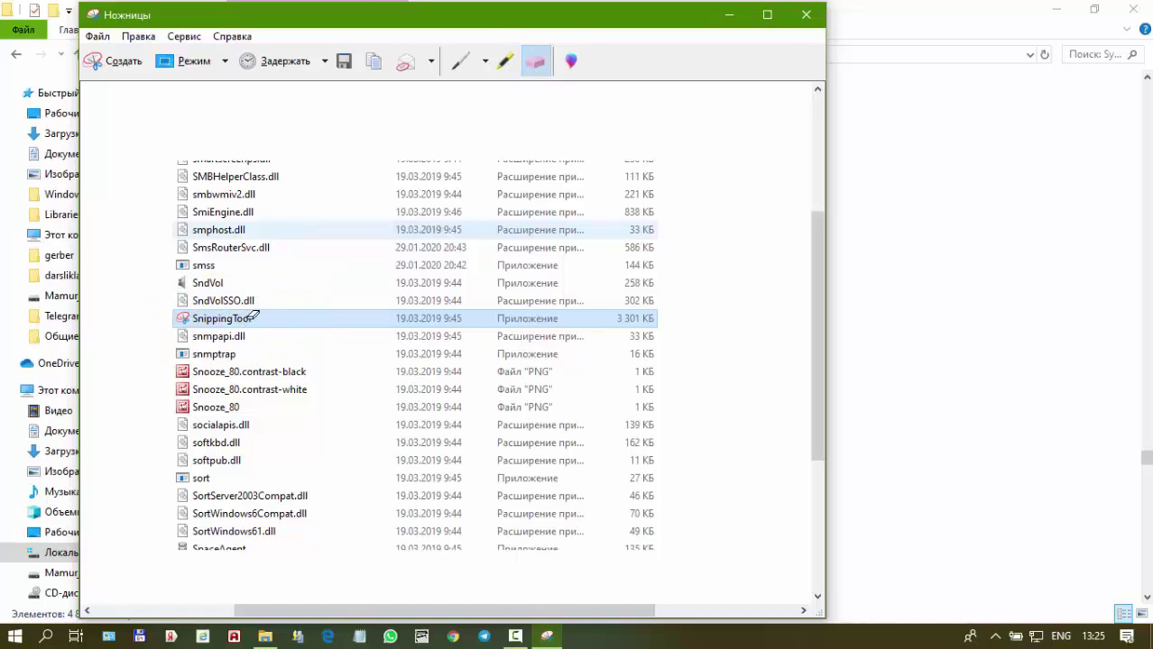
left_click(460, 62)
mouse_move(259, 317)
left_mouse_down()
mouse_move(253, 350)
mouse_move(258, 301)
left_mouse_up()
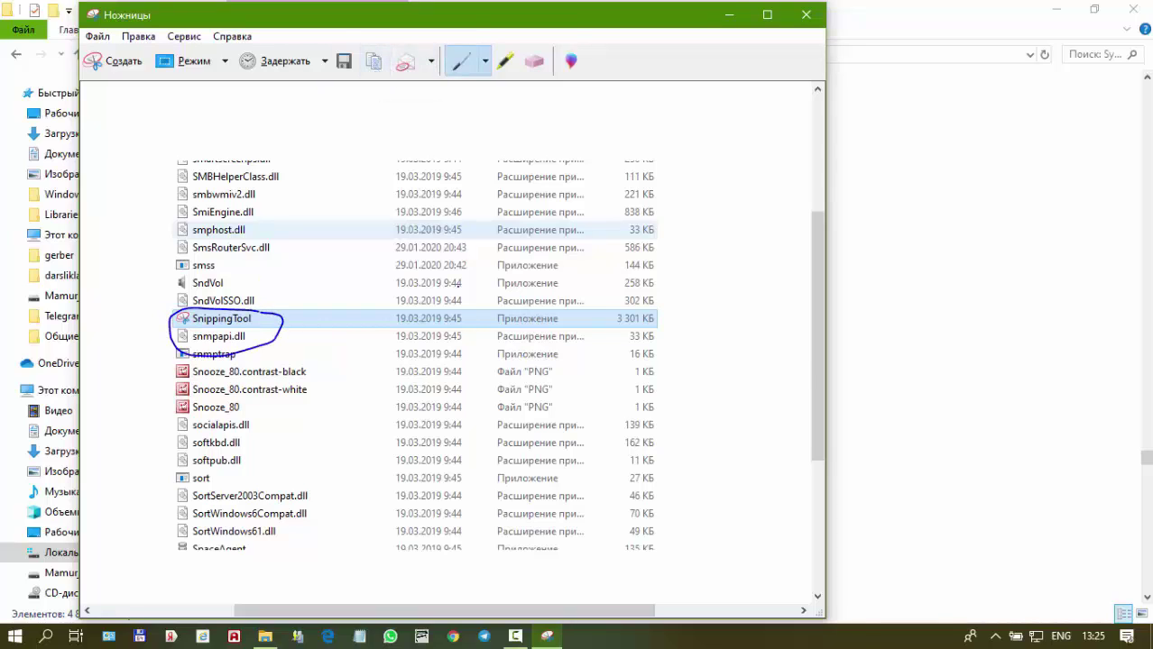
left_click(433, 62)
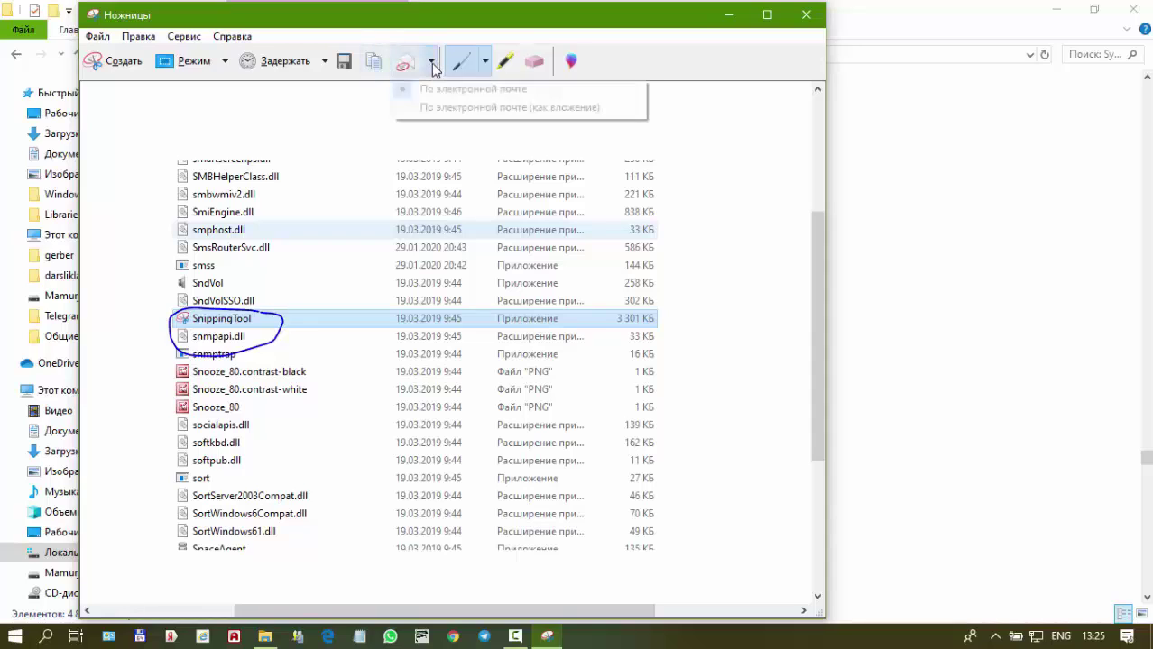
left_click(432, 62)
left_click(323, 62)
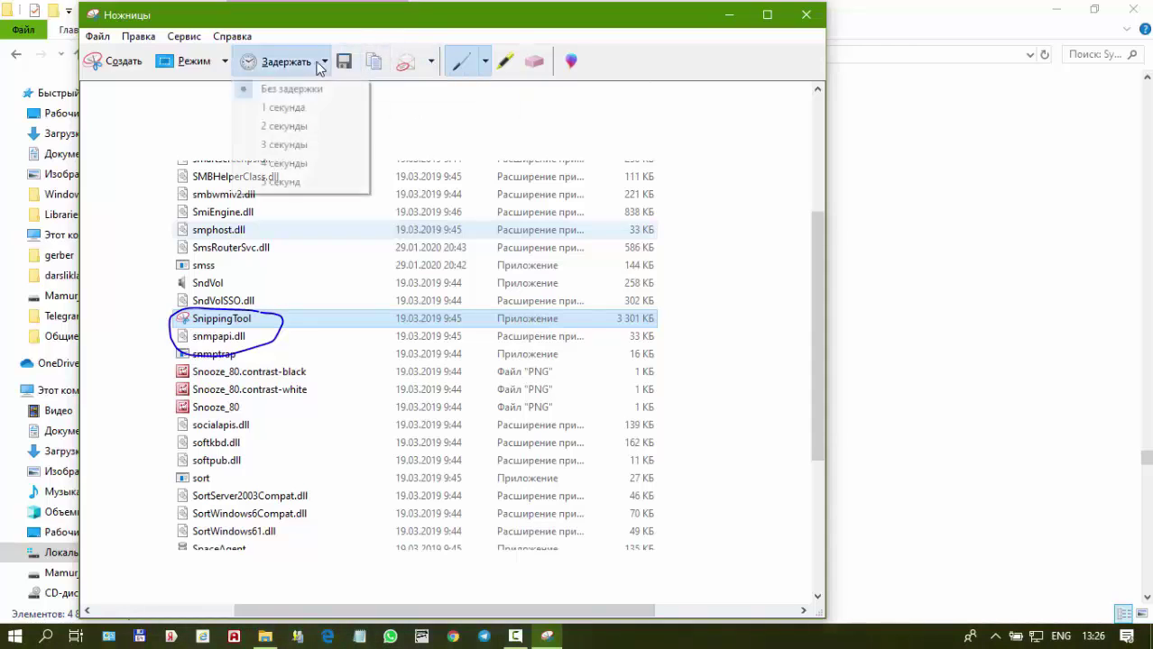
left_click(317, 69)
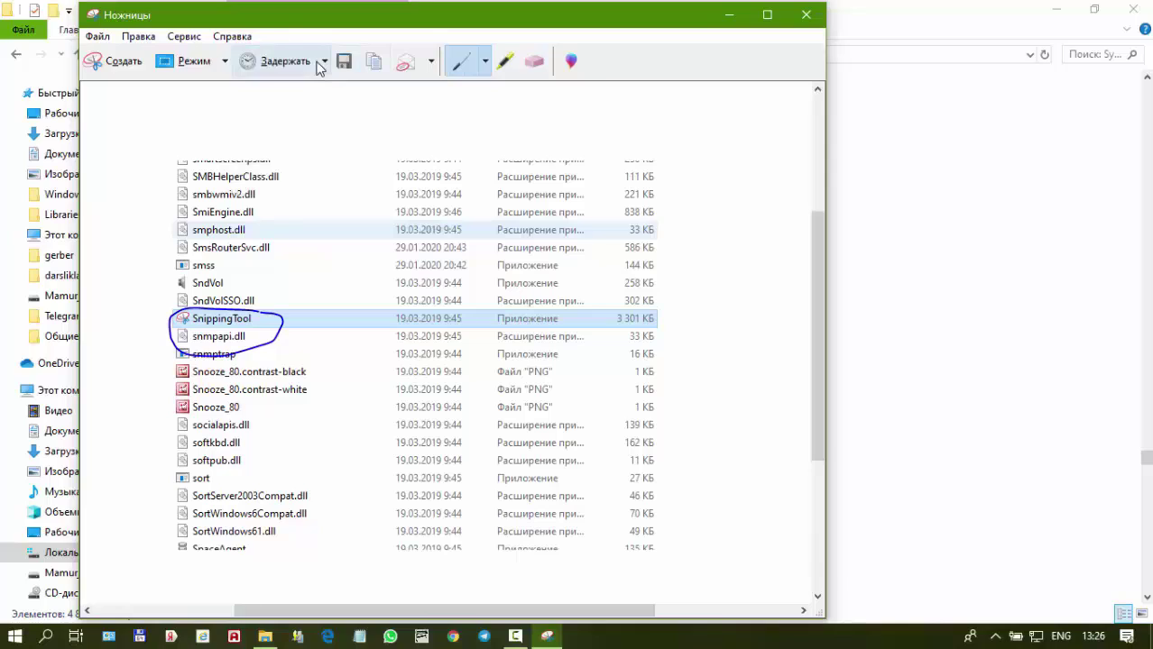
- Capture a Произвольная форма (free-form) snip around the SnippingTool entry in the file list and mark it with blue pen strokes
left_click(223, 63)
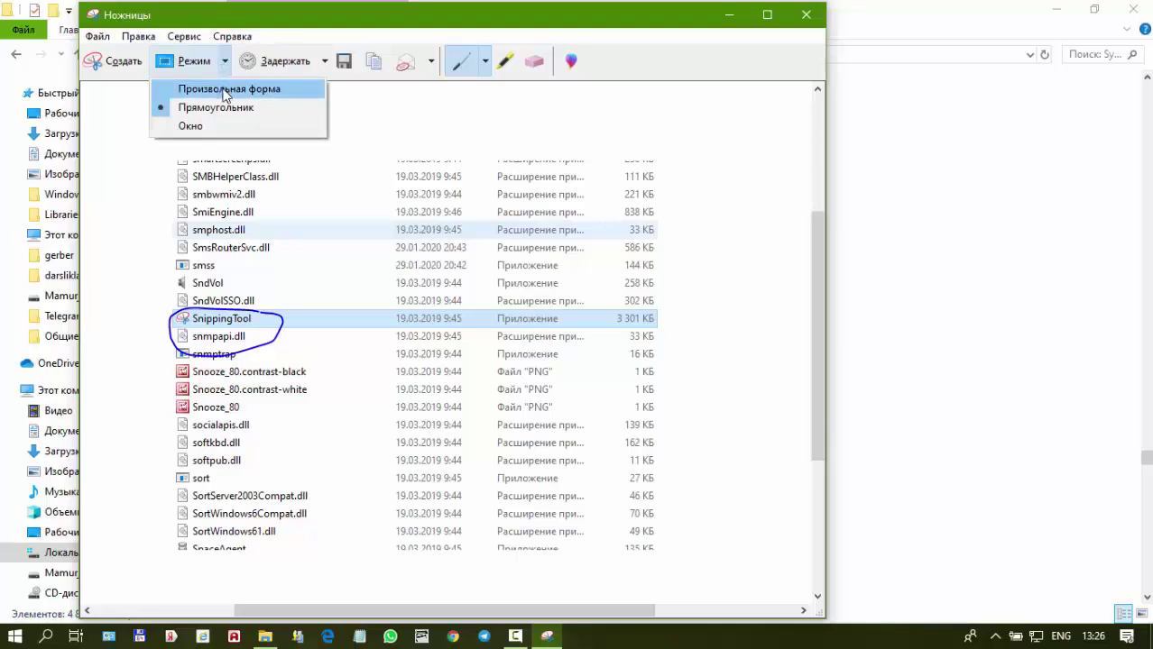
left_click(226, 93)
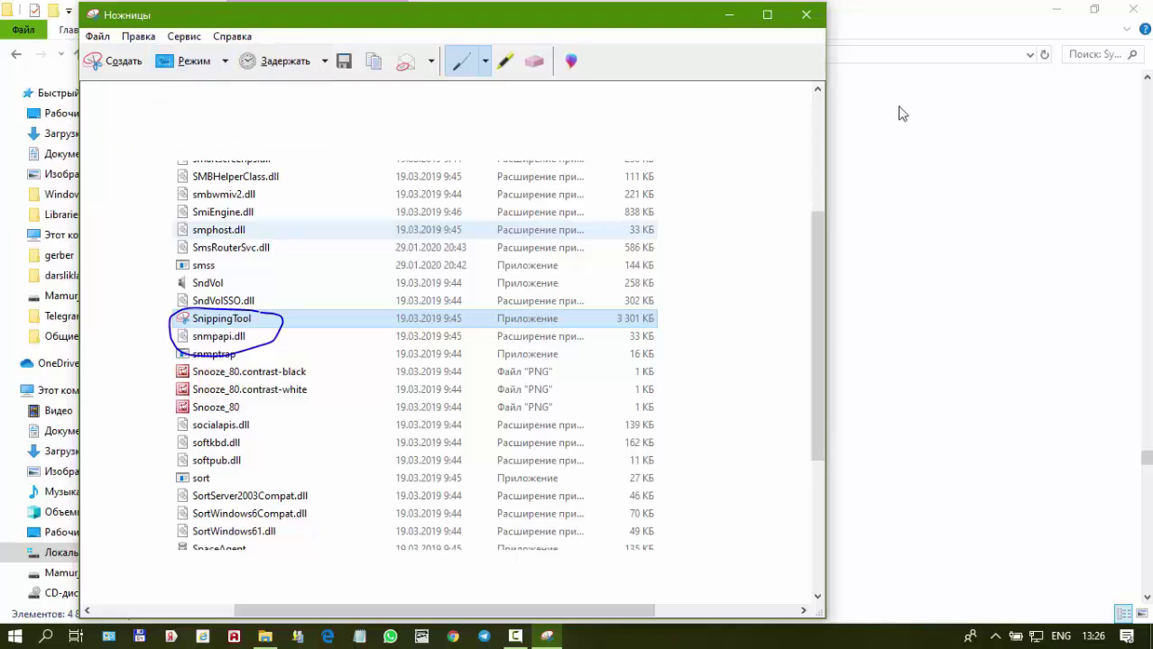
left_click(851, 127)
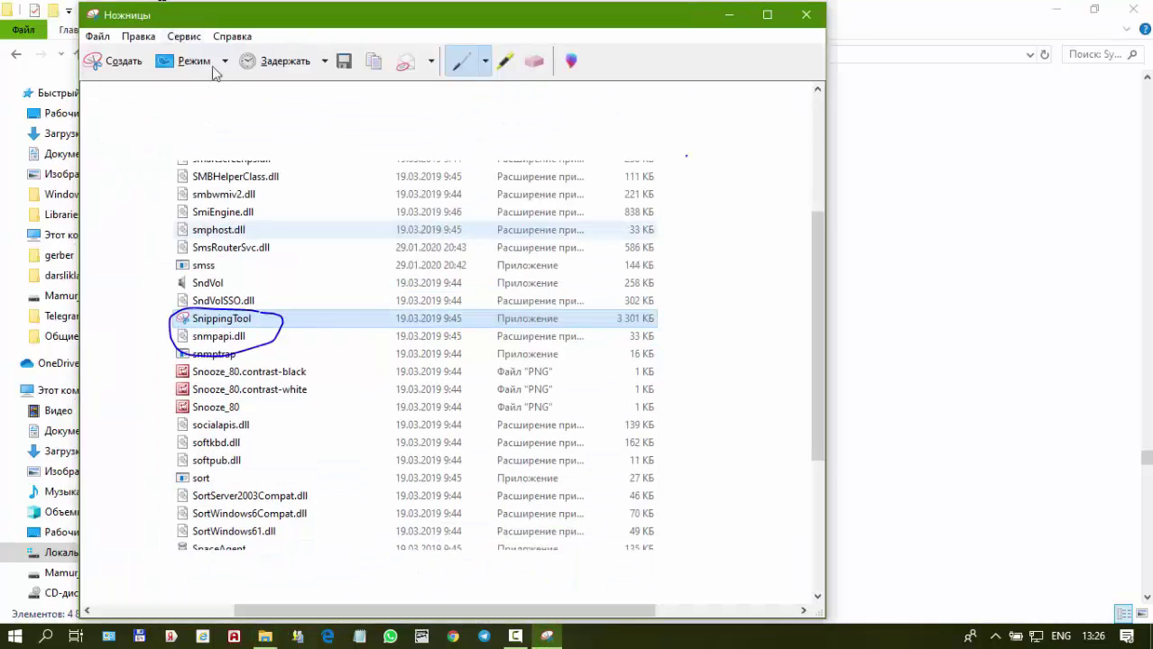
left_click(106, 60)
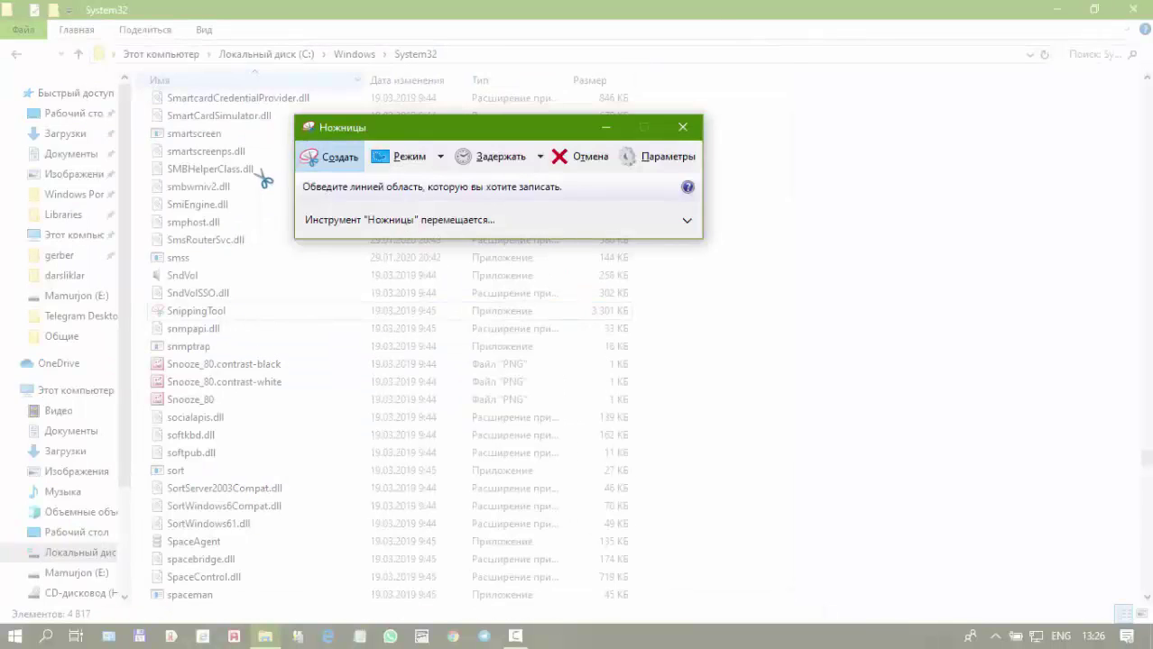
mouse_move(264, 143)
left_mouse_down()
mouse_move(85, 221)
mouse_move(253, 523)
mouse_move(428, 263)
mouse_move(308, 163)
mouse_move(250, 146)
left_mouse_up()
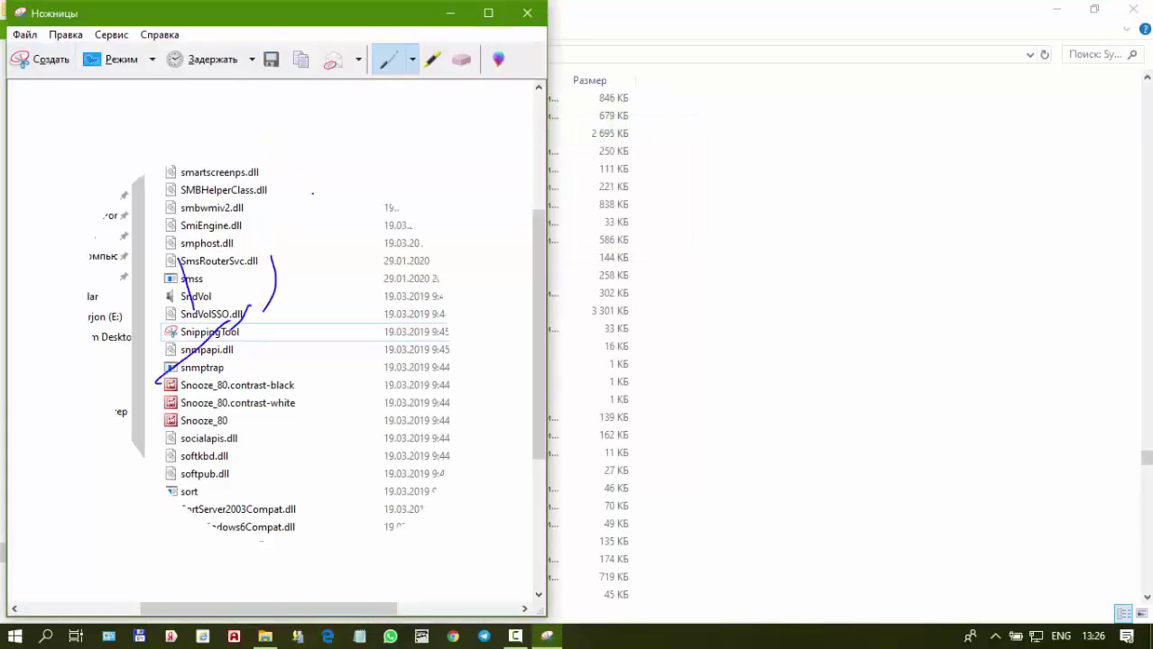
left_click_drag(307, 16, 374, 25)
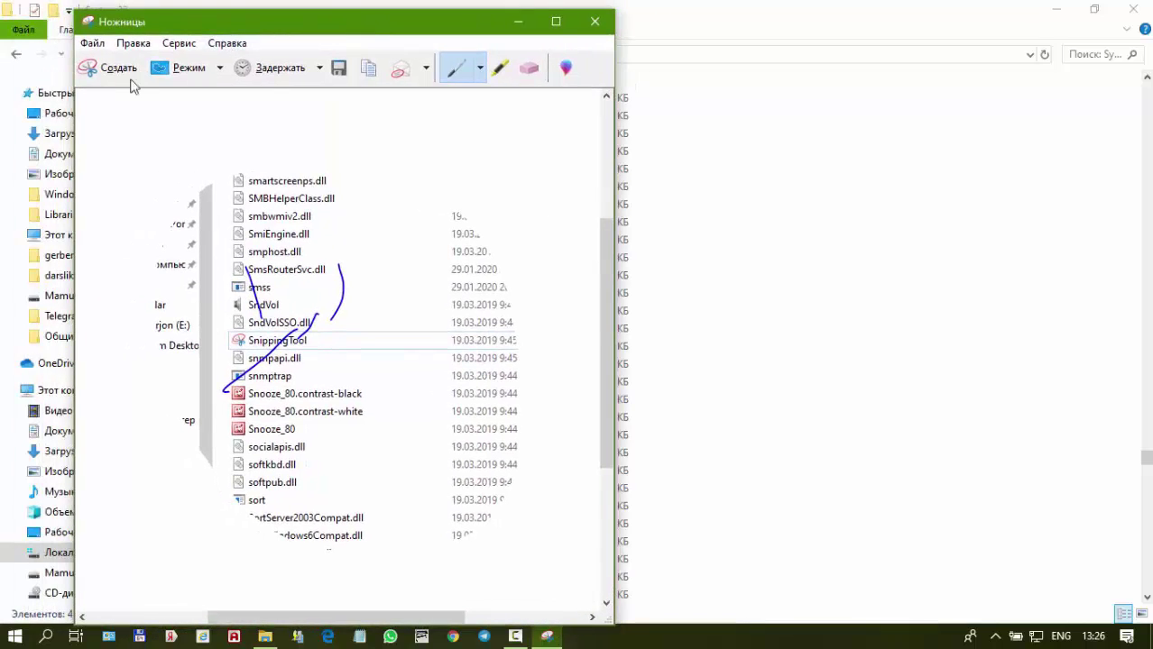
left_click(92, 42)
left_click(386, 256)
left_click(91, 44)
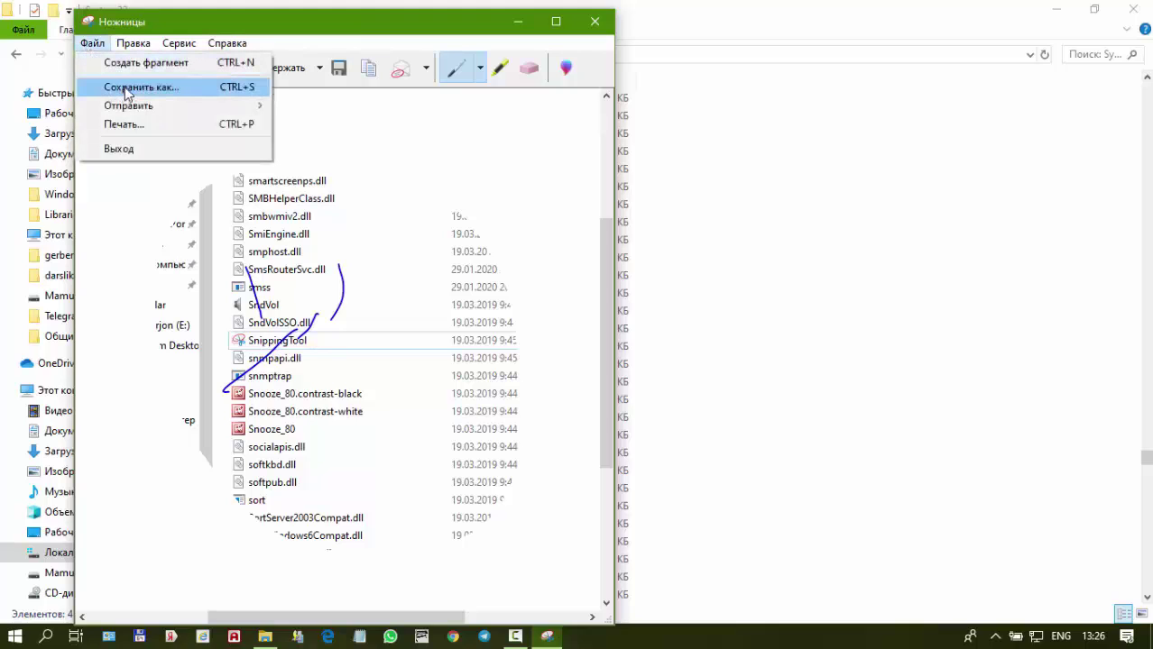
left_click(360, 126)
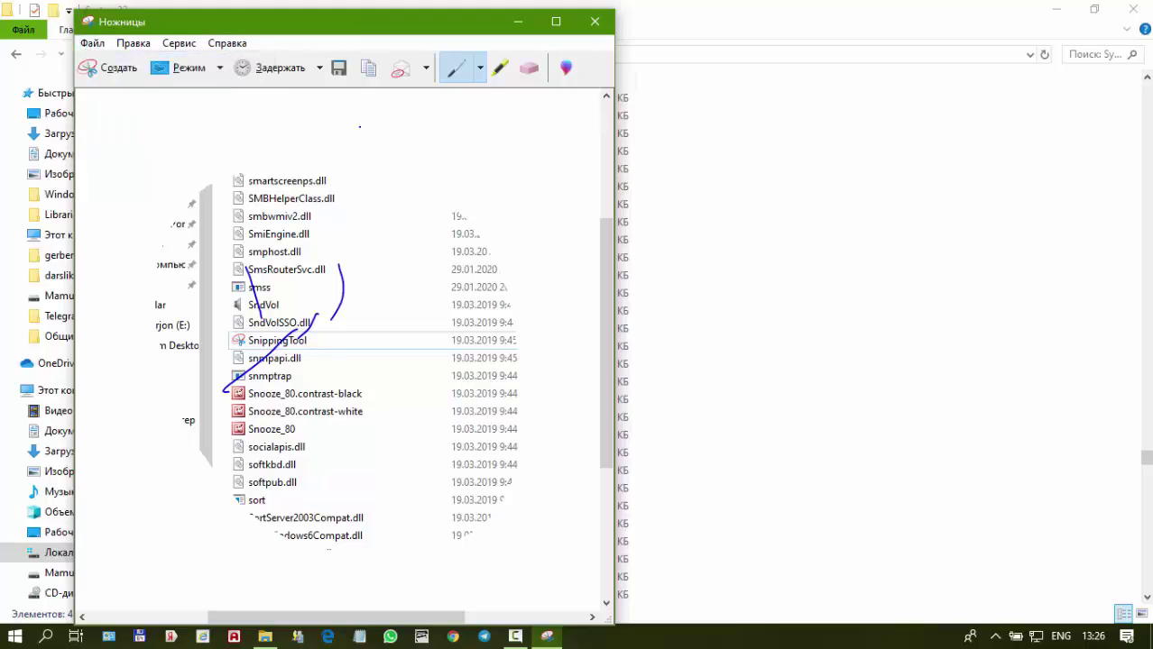
- Copy the annotated free-form snip and paste it into the My photos chat in Telegram
left_click(369, 69)
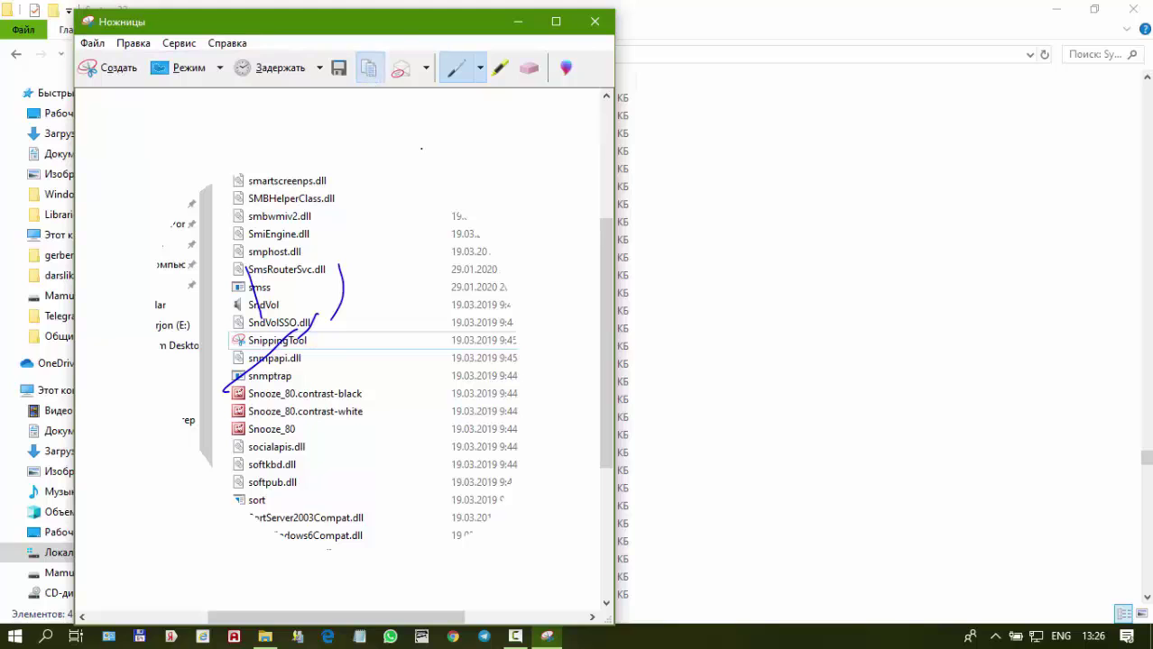
left_click(485, 636)
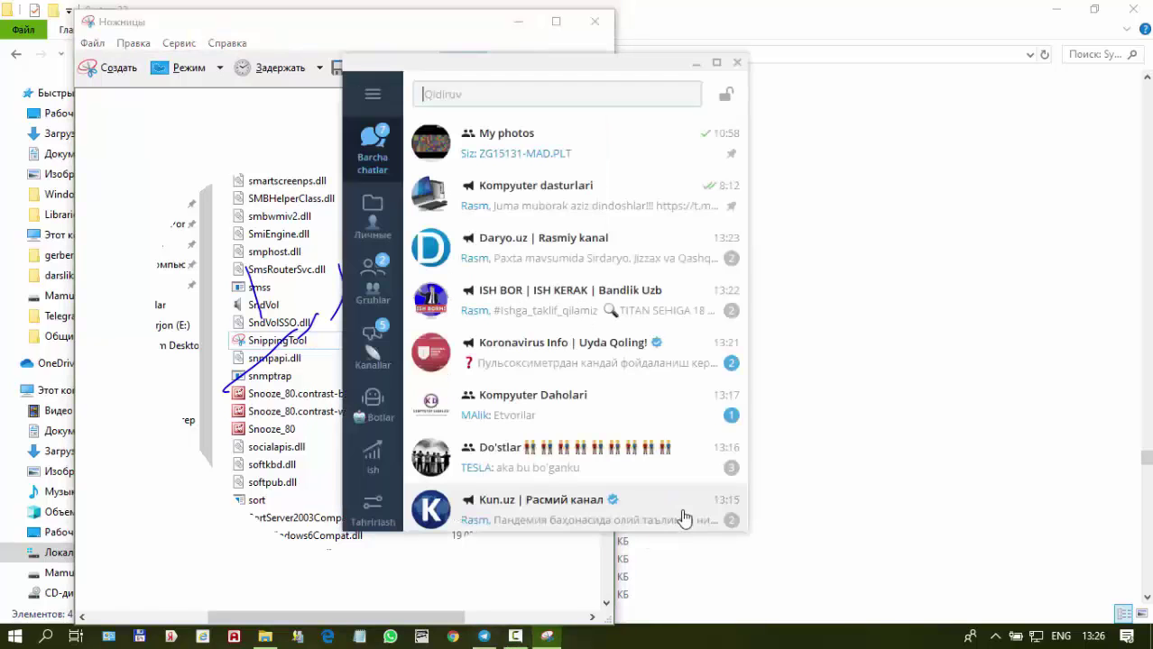
left_click(492, 145)
key("ctrl+v")
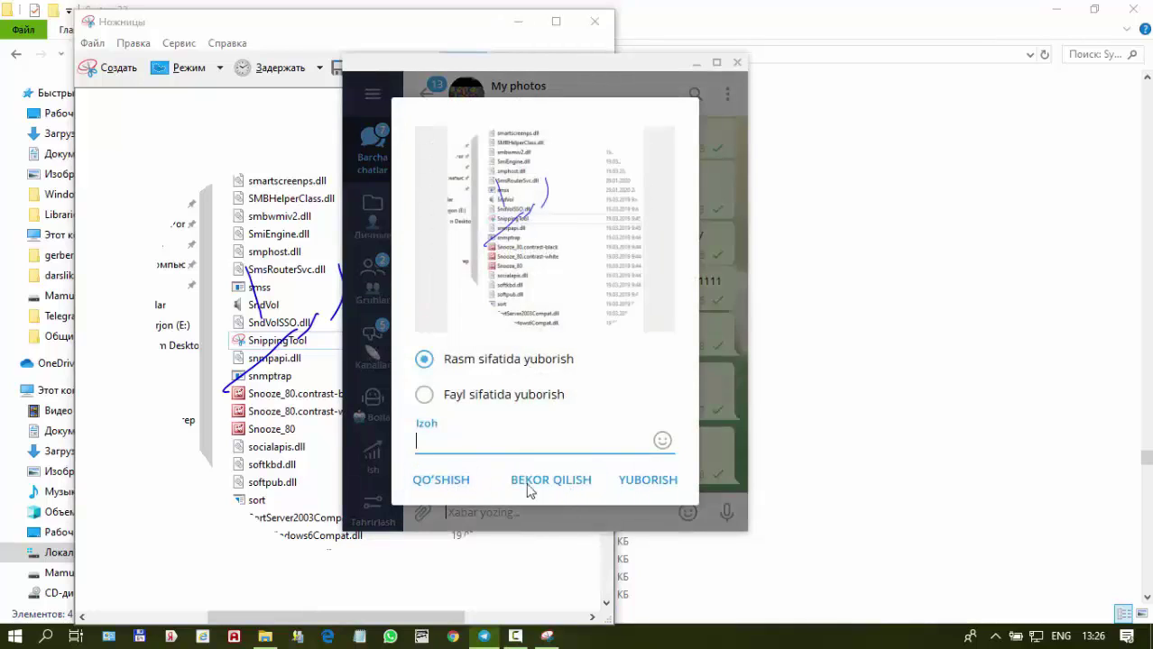
left_click(441, 480)
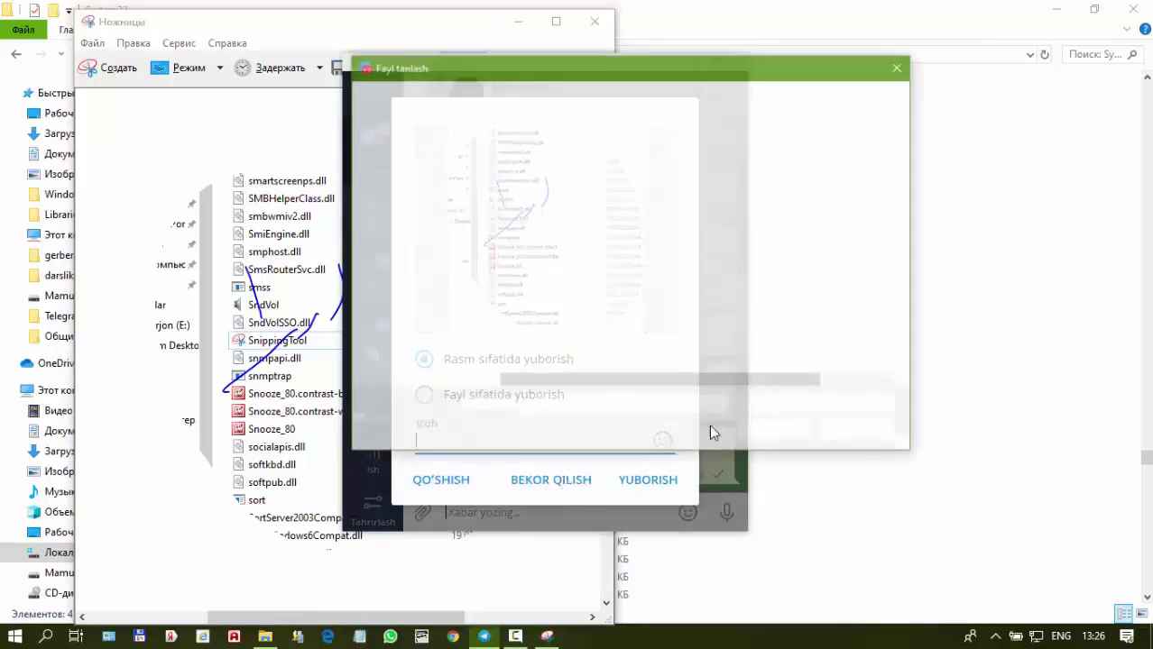
left_click(899, 71)
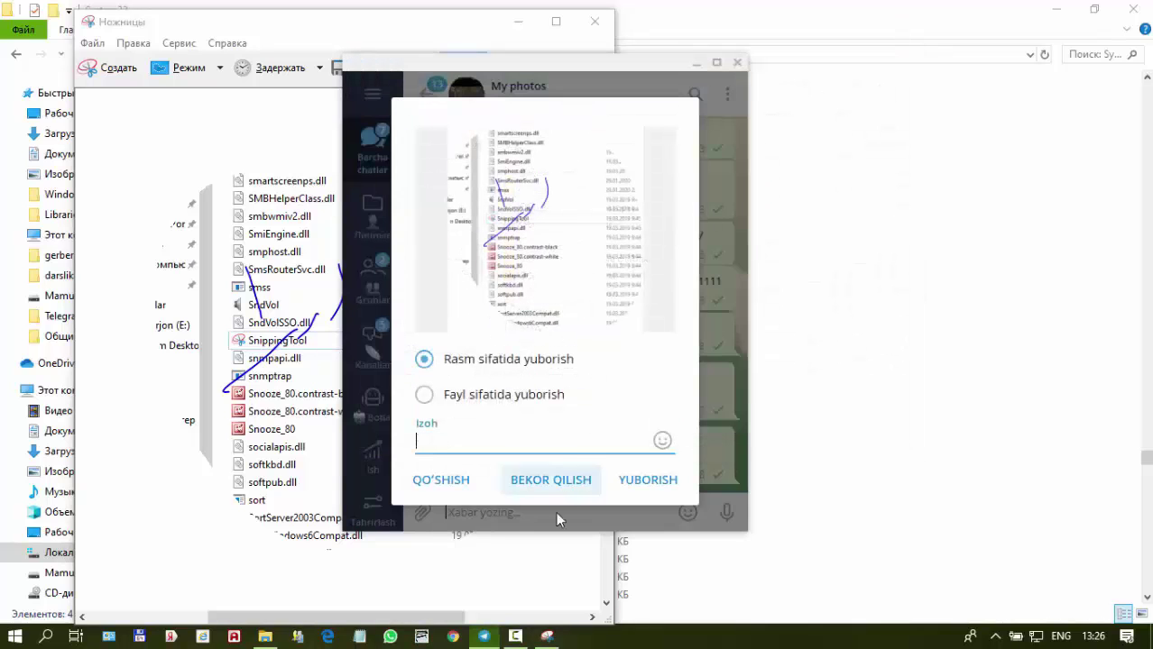
mouse_move(519, 638)
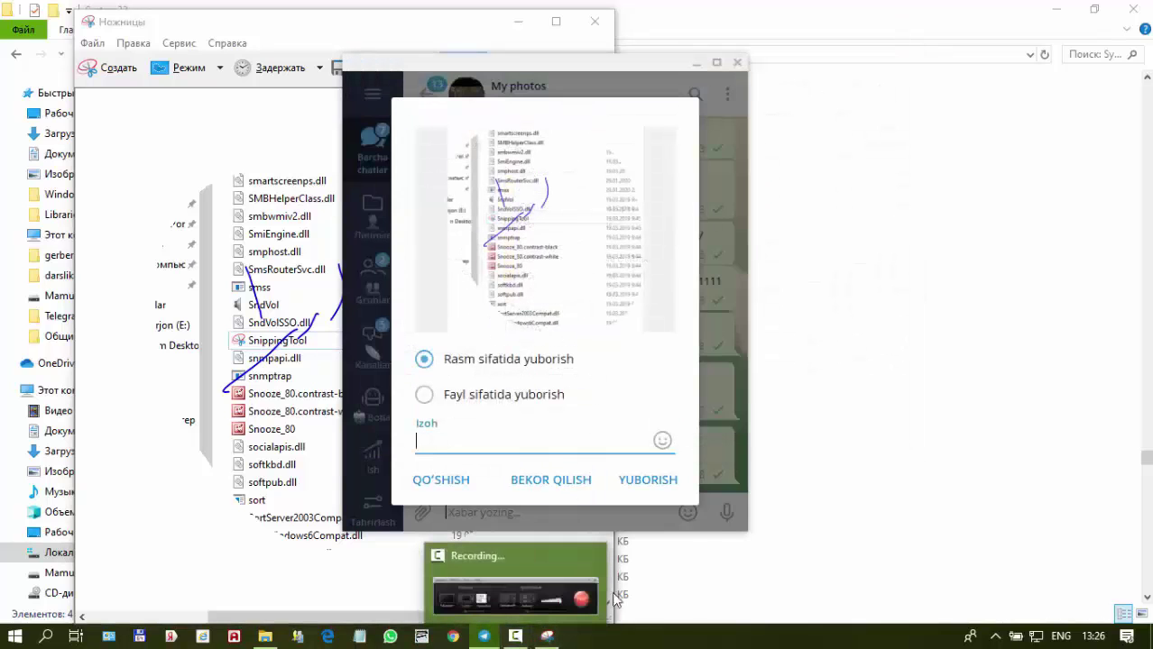